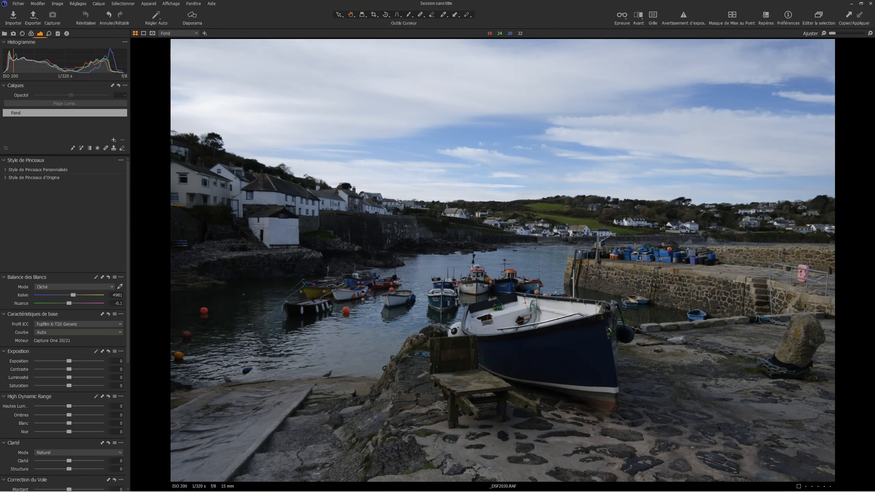
left_click(221, 321)
left_click(218, 314)
left_click(205, 267)
left_click(178, 79)
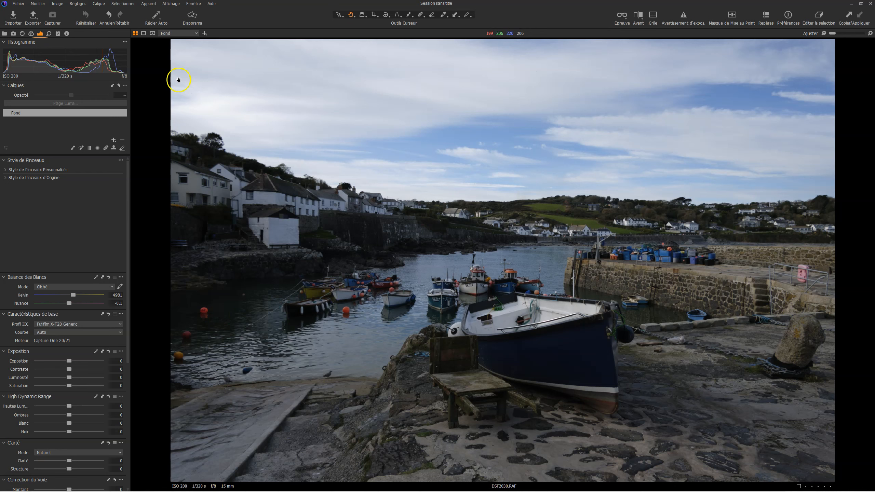
- Check which adjustments Auto Adjust includes, then apply it to the harbour photo and compare with the unedited version
right_click(160, 20)
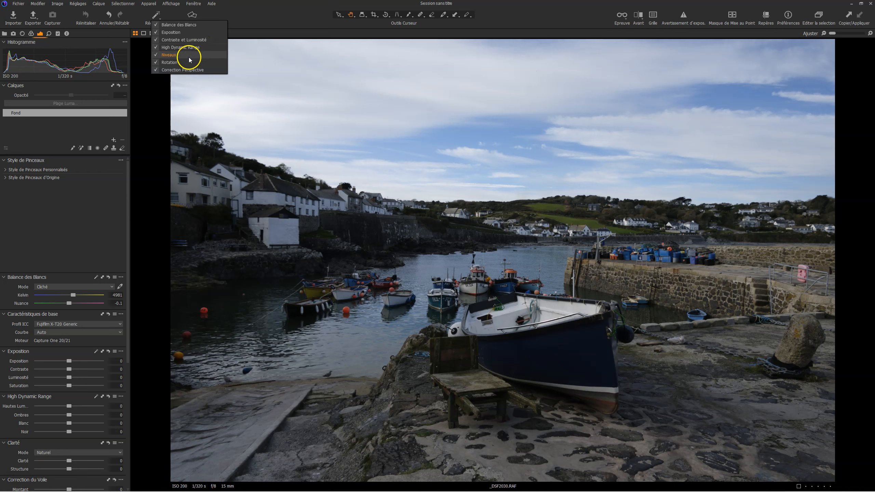
left_click(147, 13)
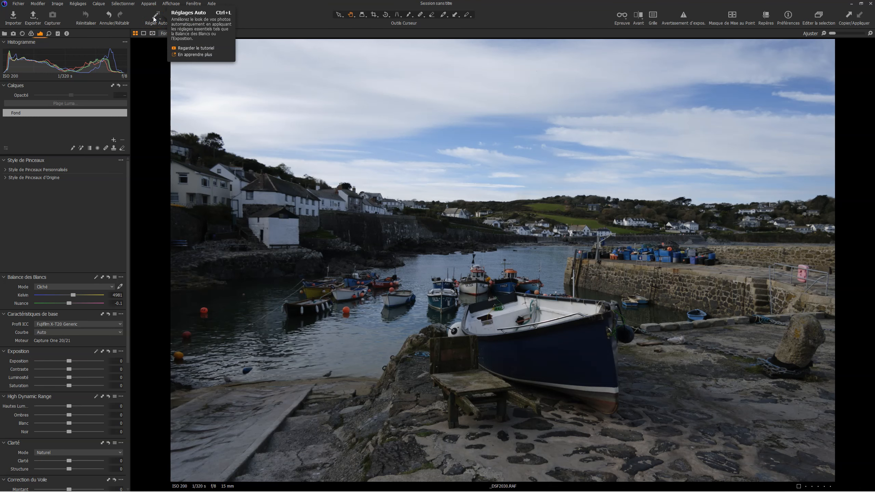
left_click(154, 19)
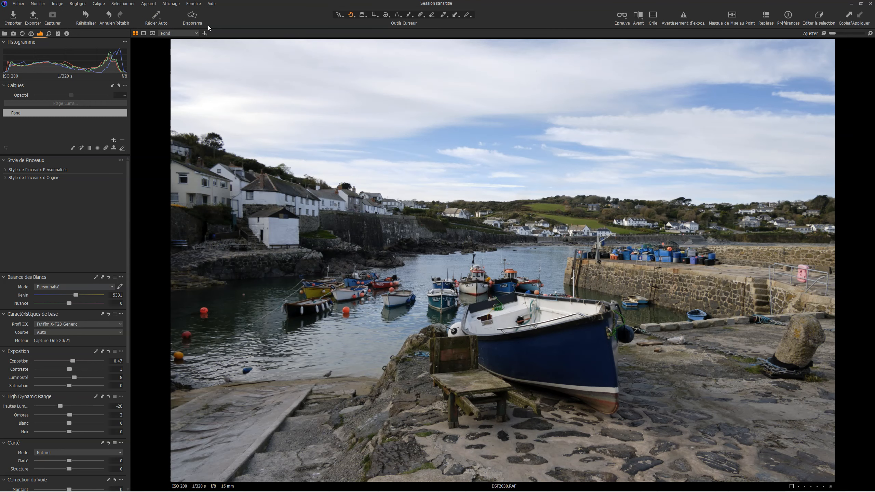
key("y")
key("y")
left_click(425, 227)
- Examine the automatically applied settings in the white balance, exposure, High Dynamic Range, levels and curve tools
scroll(96, 401, "down", 1)
scroll(95, 401, "down", 3)
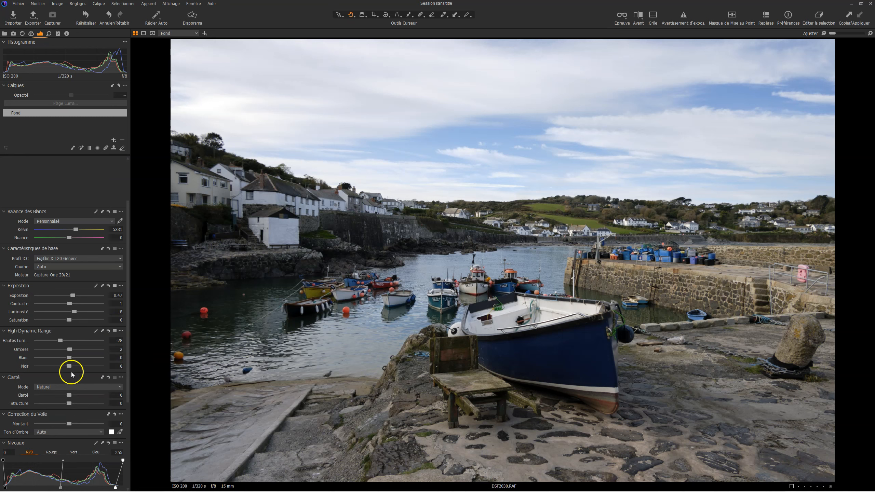
scroll(97, 396, "down", 3)
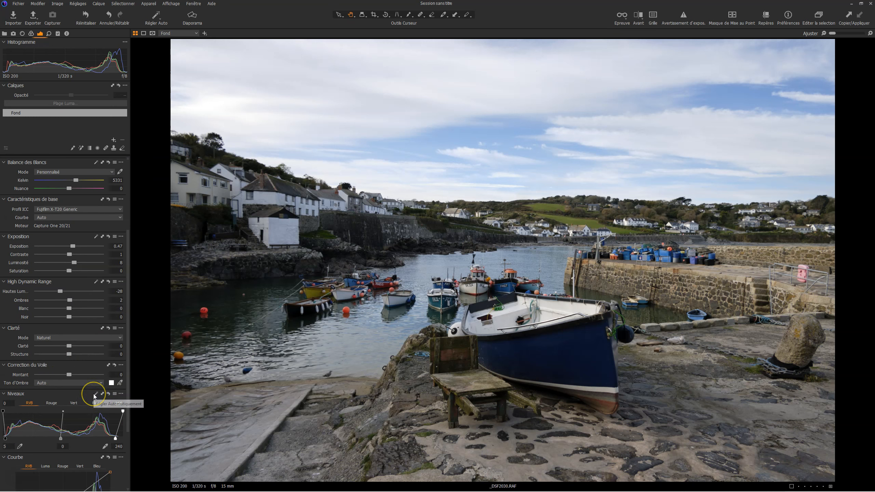
scroll(93, 394, "down", 3)
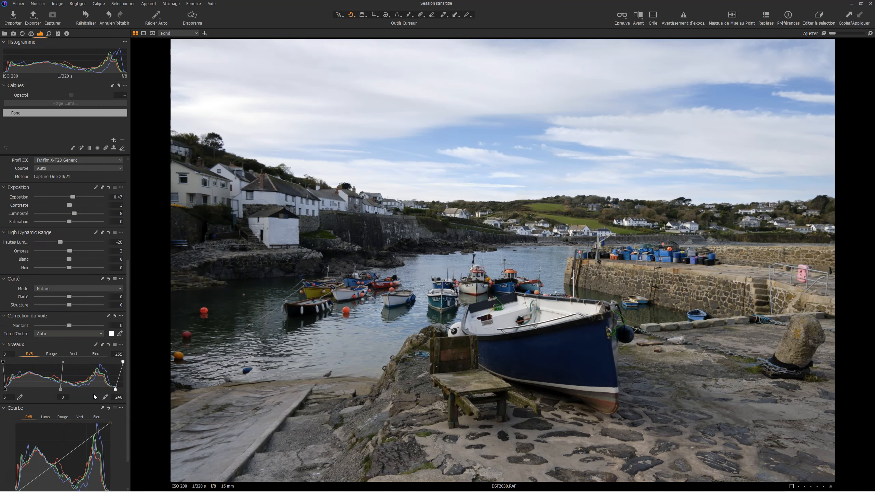
scroll(93, 394, "down", 2)
scroll(92, 380, "down", 1)
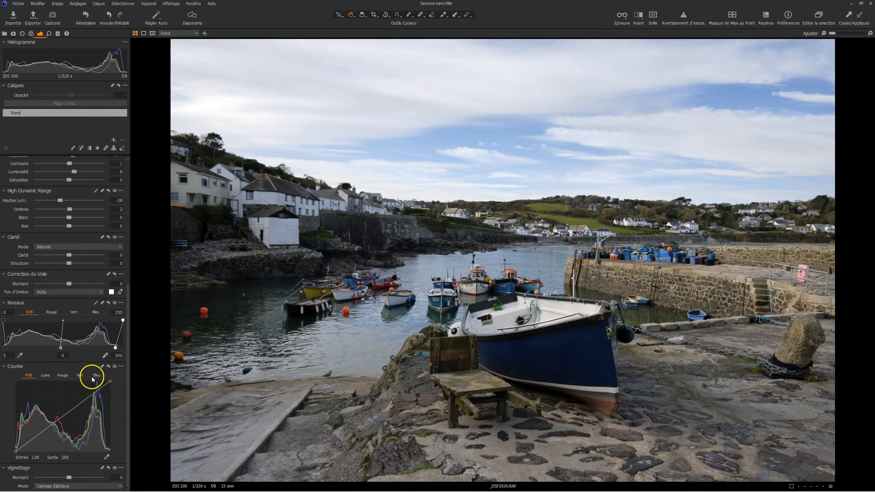
scroll(92, 380, "up", 5)
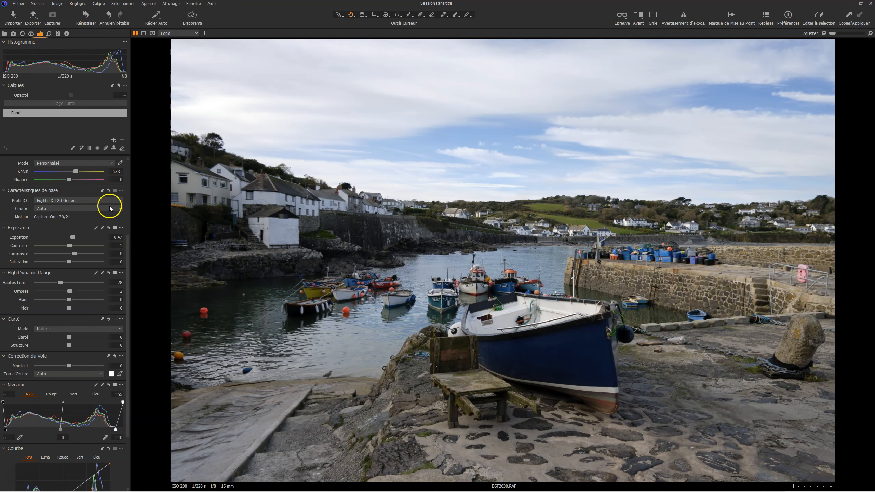
- Reset the photo's adjustments, then auto-adjust exposure, High Dynamic Range and white balance individually
left_click(86, 15)
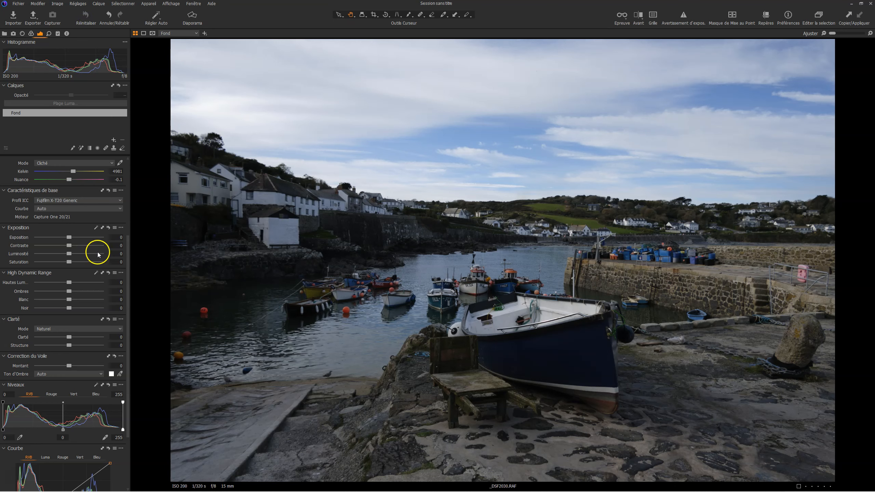
left_click(96, 228)
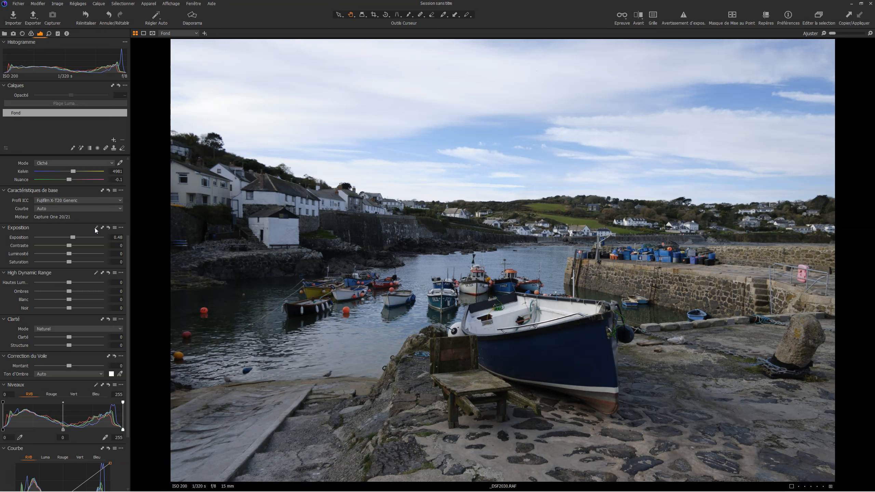
left_click(96, 271)
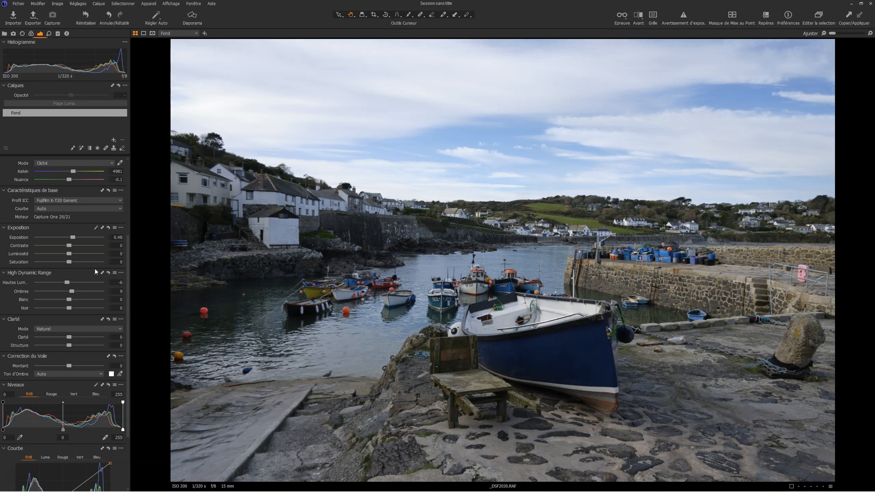
scroll(100, 189, "up", 1)
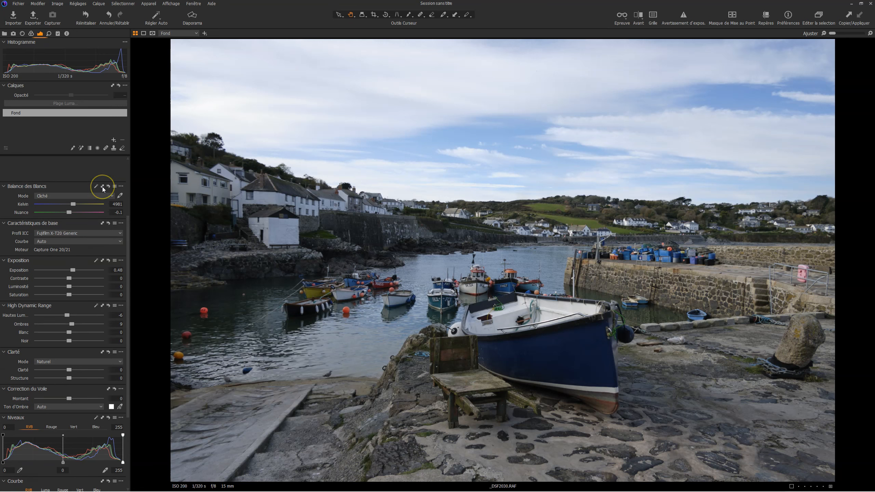
left_click(96, 186)
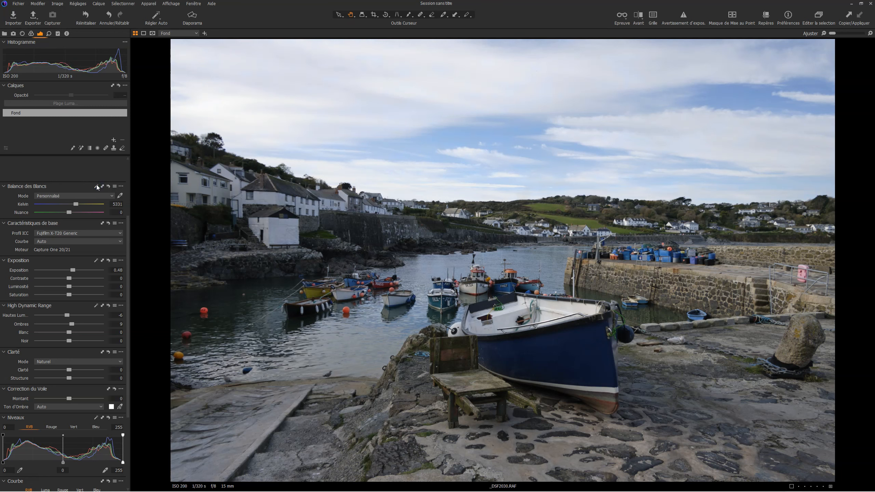
- Auto-adjust the levels on their own and compare the result using a temporary reset of that tool
scroll(105, 289, "down", 1)
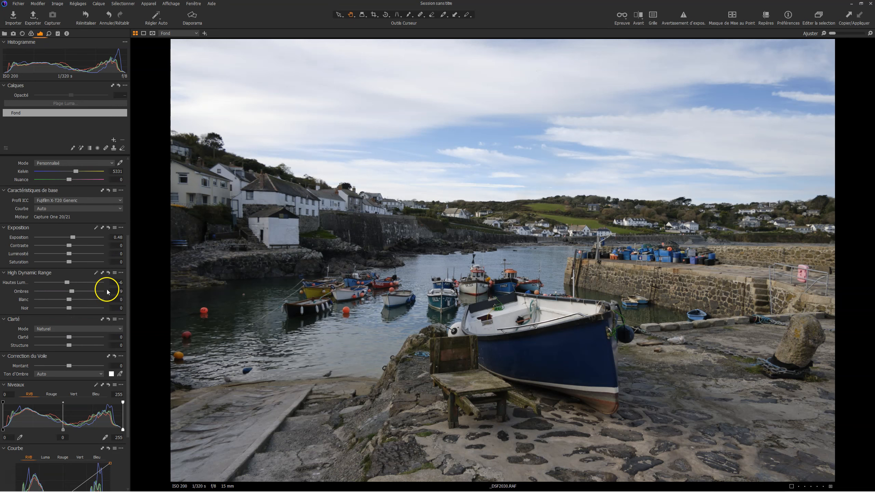
scroll(106, 292, "down", 1)
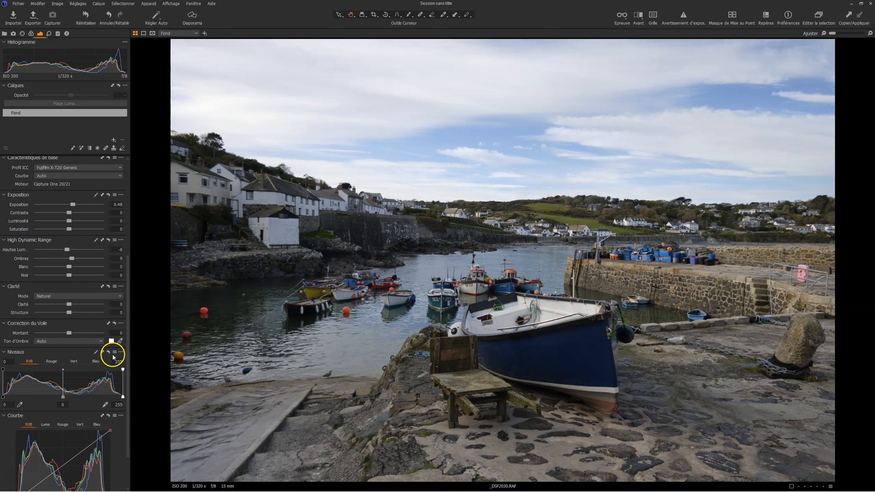
left_click(96, 354)
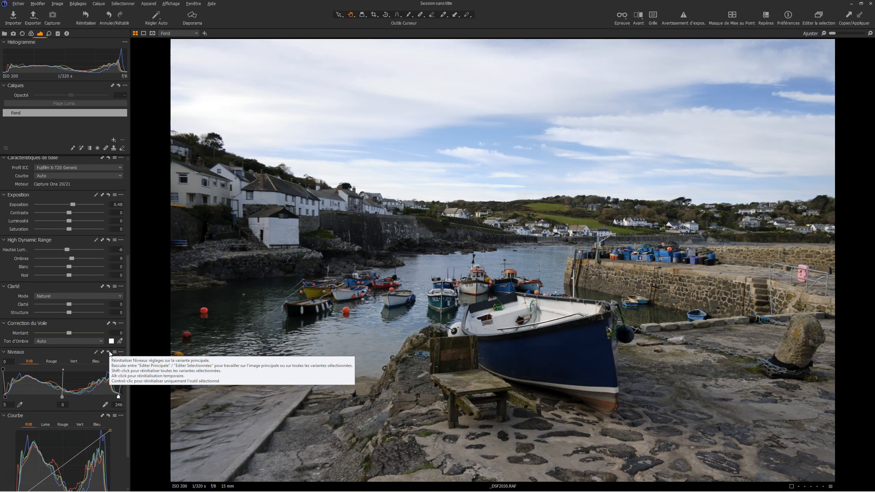
left_click(110, 352, "alt")
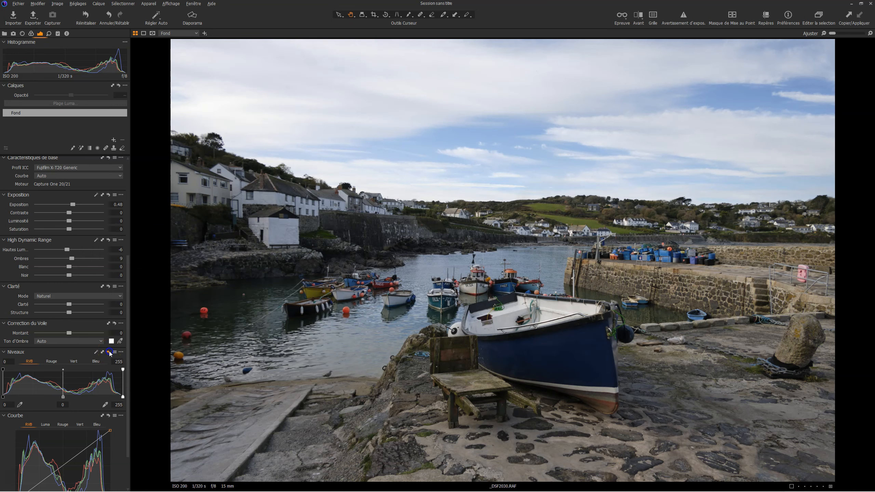
left_click(110, 353, "alt")
left_click(110, 352)
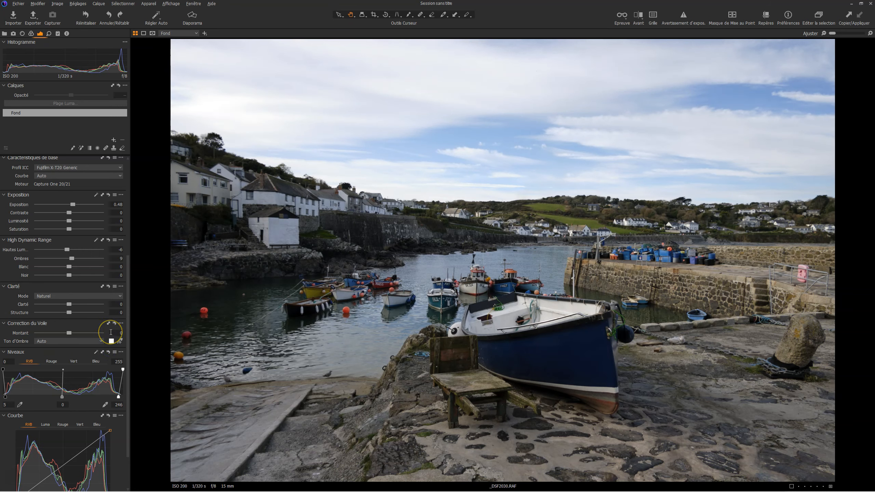
- Reset all adjustments on the photo and reapply the complete set of automatic adjustments
left_click(86, 16)
left_click(150, 26)
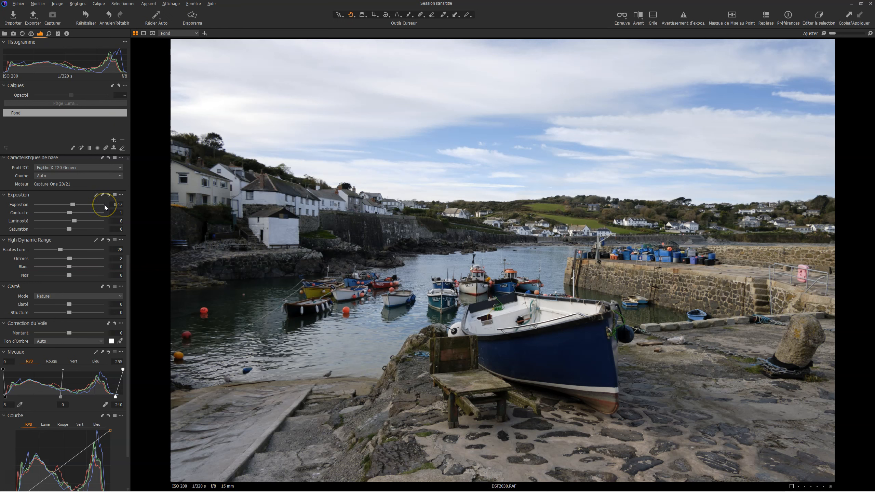
- Add a new filled adjustment layer above the Fond layer
scroll(103, 212, "up", 2)
scroll(99, 226, "down", 5)
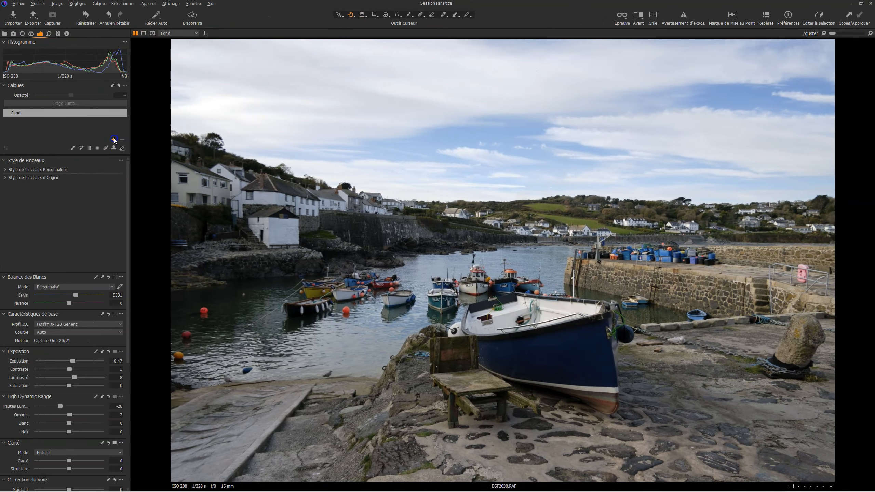
left_click(169, 140)
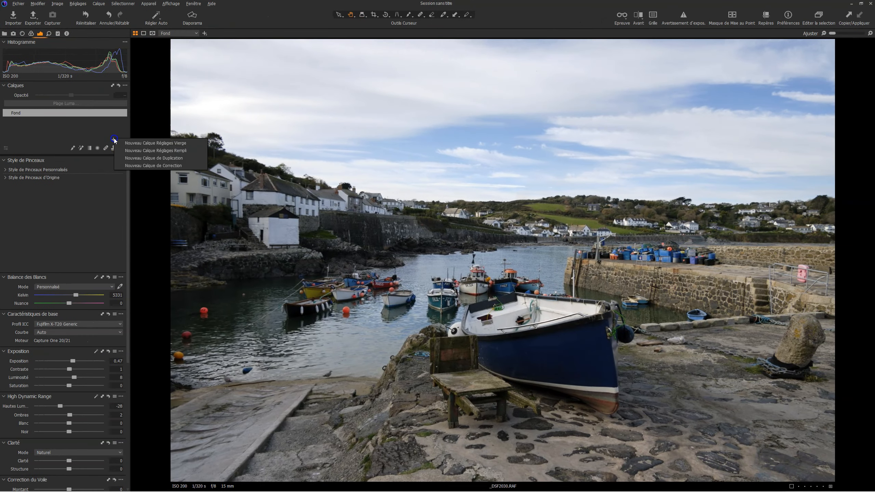
left_click(130, 152)
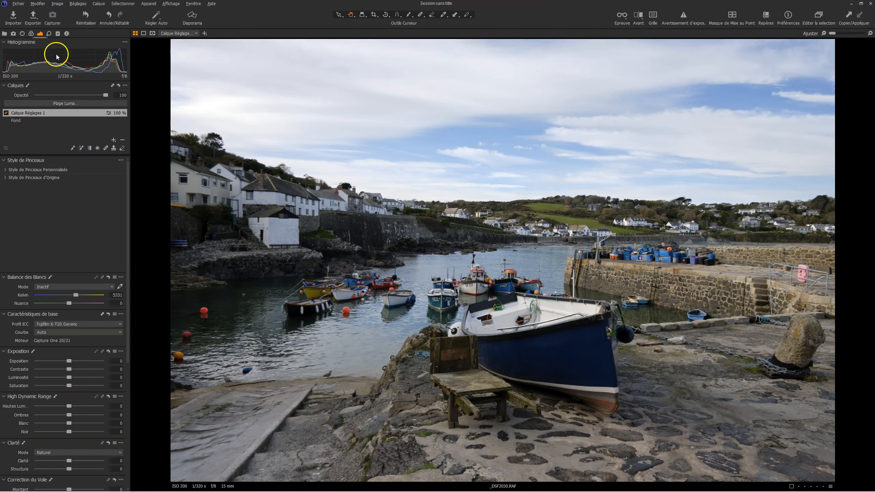
- Detach the colour balance tool over the photo and enlarge it to make the master wheel easier to adjust
left_click(30, 33)
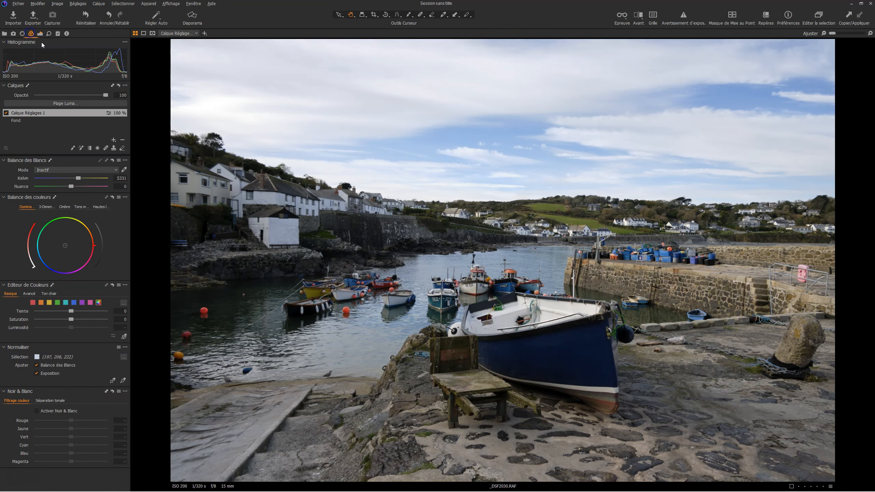
left_click_drag(22, 199, 214, 385)
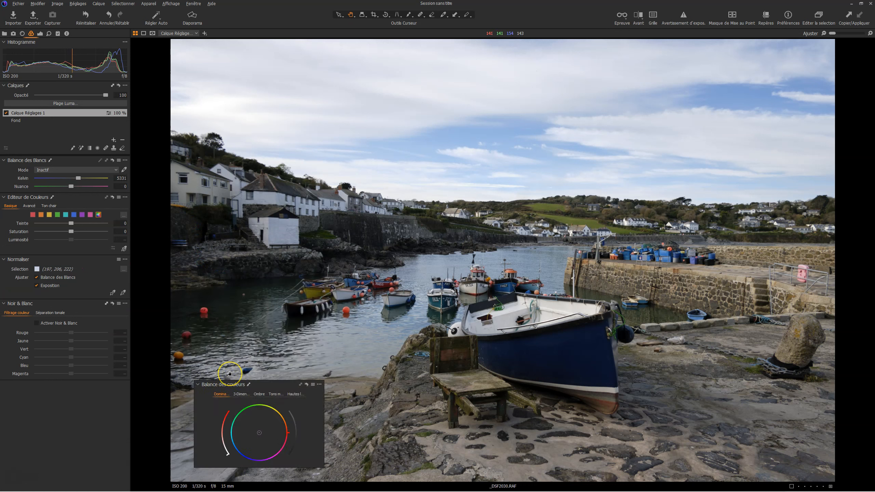
left_click(231, 398)
left_click_drag(323, 467, 386, 490)
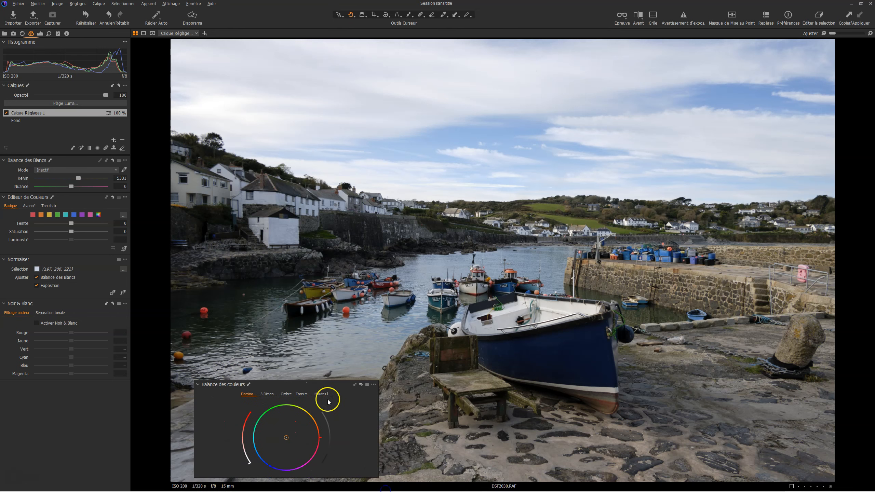
left_click_drag(320, 383, 309, 276)
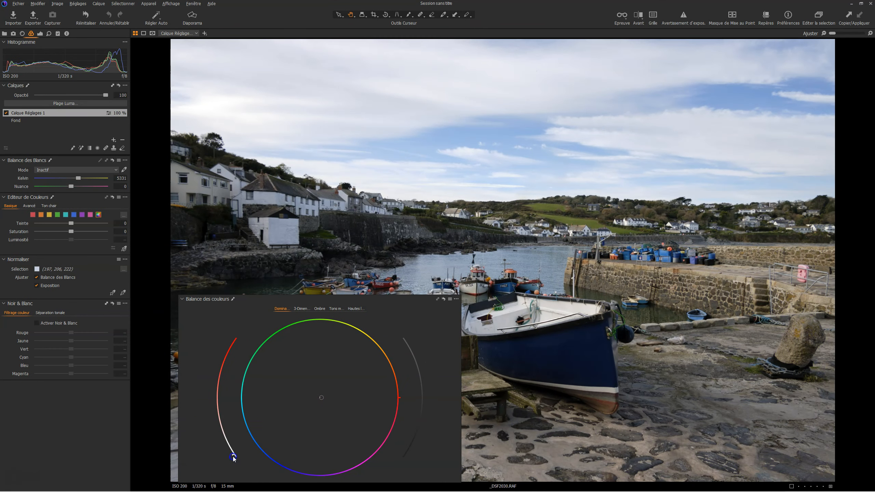
- Try strong red, green and blue tints on the master colour wheel, lower the blue's saturation, and reset the wheel
left_click_drag(201, 382, 203, 359)
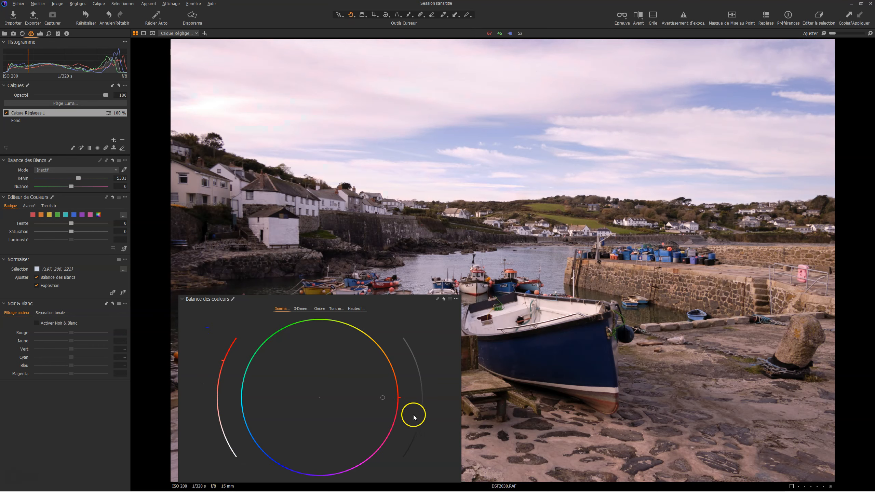
left_click_drag(403, 418, 275, 332)
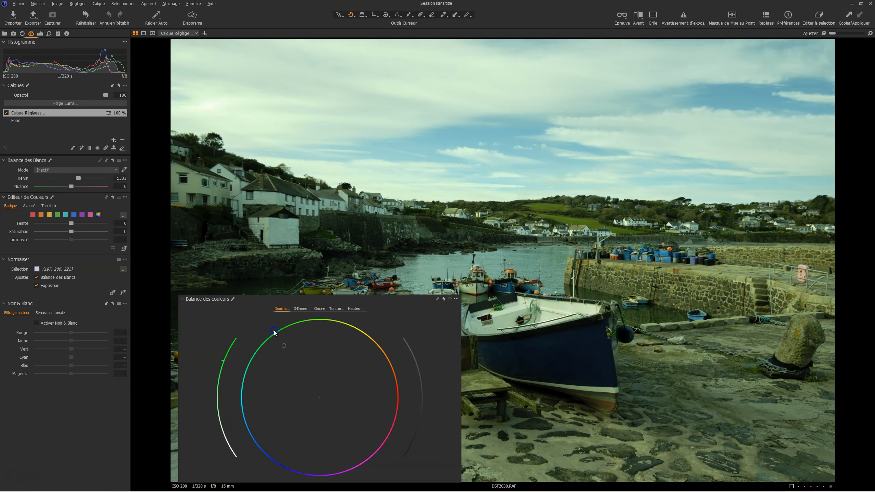
left_click_drag(252, 402, 260, 419)
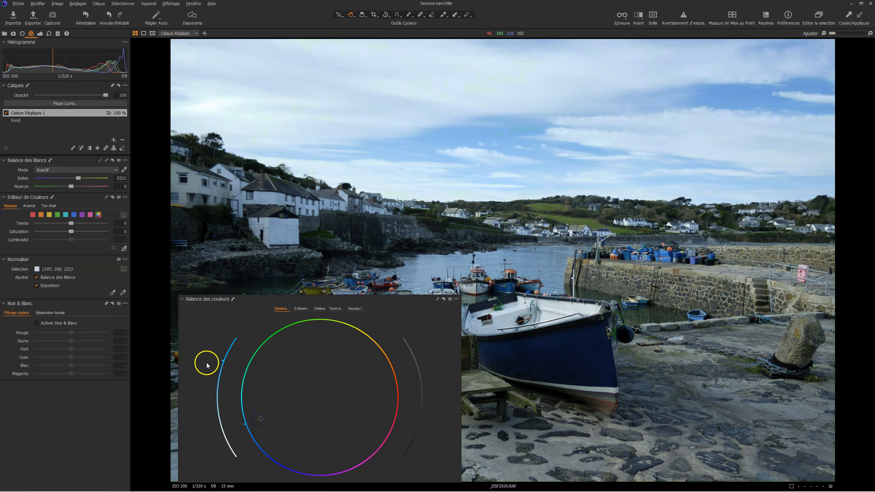
left_click_drag(227, 362, 224, 394)
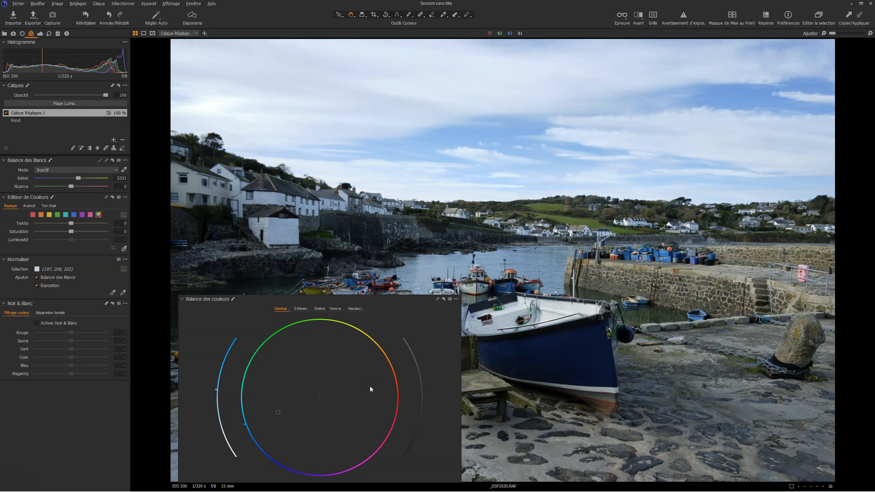
double_click(279, 411)
- Using the three-way colour balance, try a red tint in the shadows, change it to blue, and lighten the shadows slightly
left_click(300, 309)
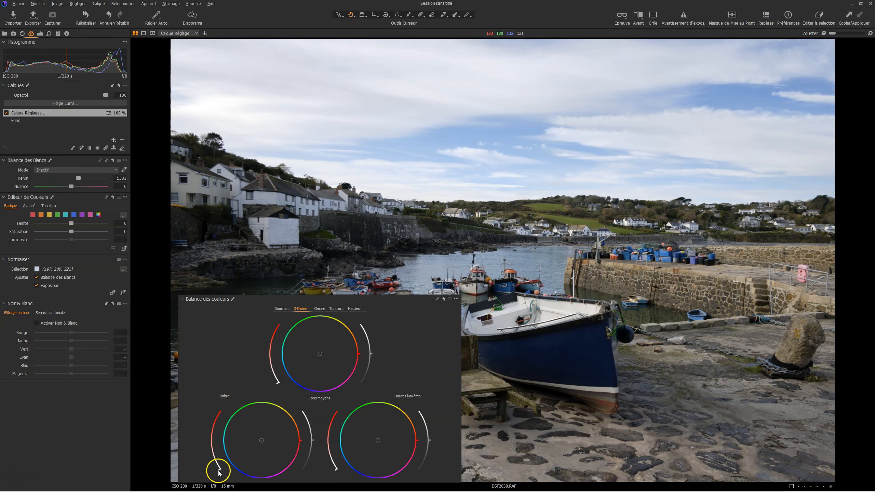
mouse_move(217, 472)
left_mouse_down()
mouse_move(213, 418)
mouse_move(209, 448)
mouse_move(210, 439)
left_mouse_up()
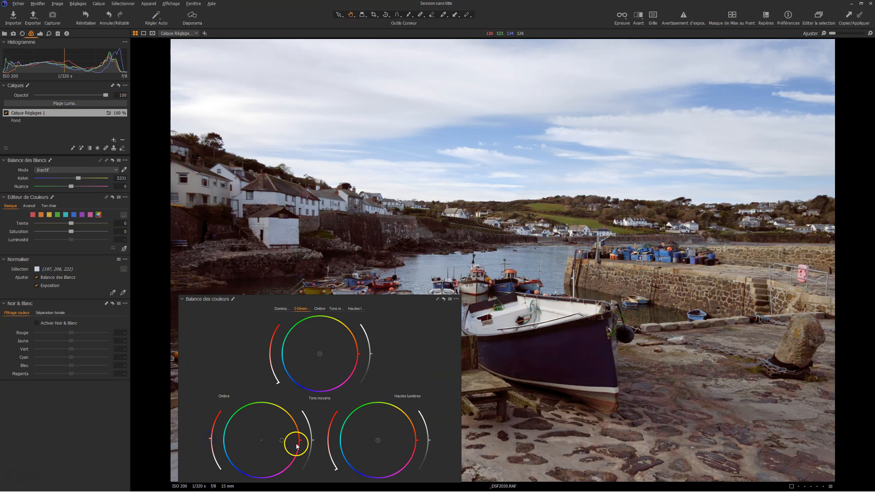
mouse_move(301, 442)
left_mouse_down()
mouse_move(292, 413)
mouse_move(249, 400)
mouse_move(216, 448)
mouse_move(245, 485)
left_mouse_up()
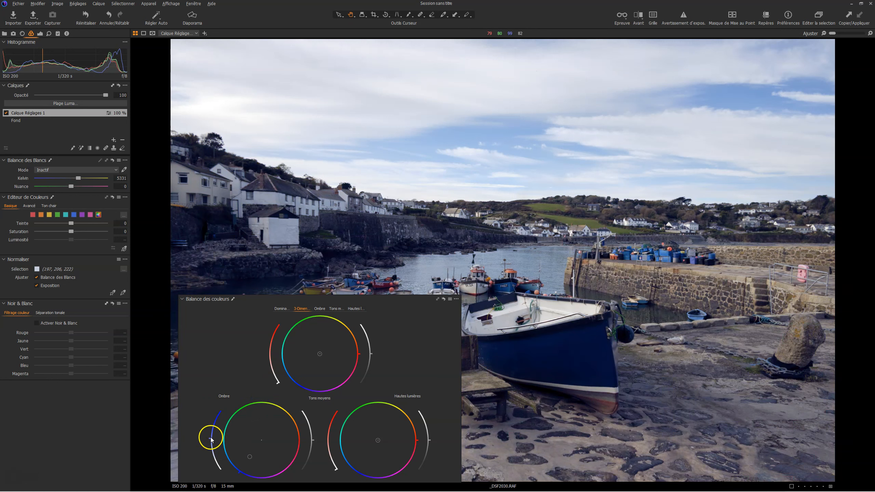
mouse_move(210, 439)
left_mouse_down()
mouse_move(220, 471)
mouse_move(211, 419)
mouse_move(213, 440)
left_mouse_up()
mouse_move(316, 443)
left_mouse_down()
mouse_move(311, 457)
mouse_move(310, 424)
mouse_move(308, 464)
mouse_move(310, 422)
mouse_move(312, 429)
left_mouse_up()
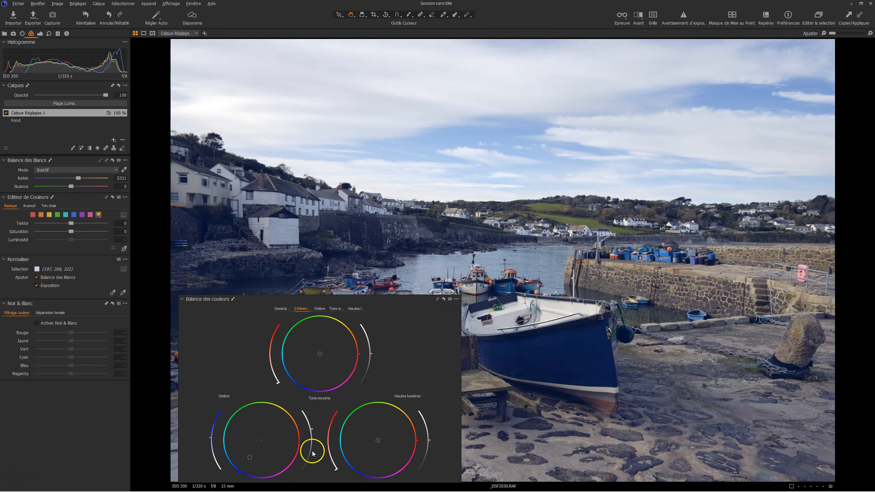
- Try a red to orange tint in the shadows in place of the blue, and reset the shadows wheel
mouse_move(313, 429)
left_mouse_down()
mouse_move(312, 445)
mouse_move(312, 428)
left_mouse_up()
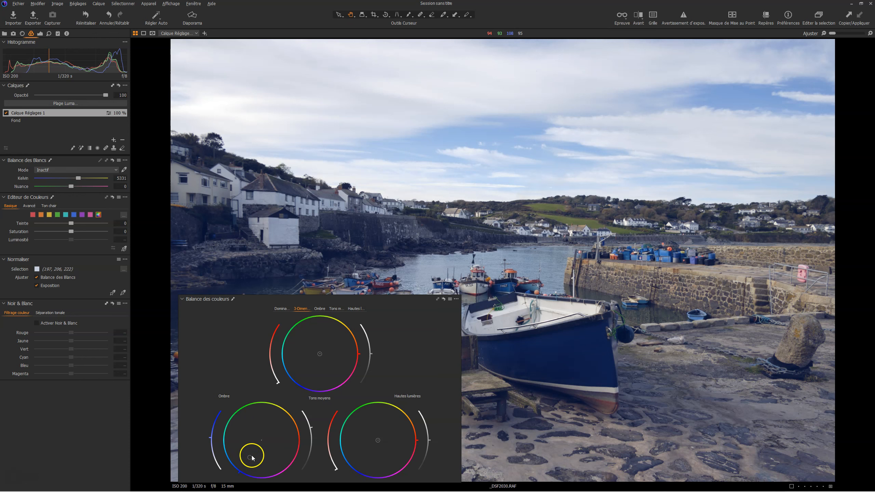
mouse_move(251, 456)
left_mouse_down()
mouse_move(255, 431)
mouse_move(287, 450)
mouse_move(278, 444)
mouse_move(283, 454)
mouse_move(269, 460)
mouse_move(249, 434)
mouse_move(263, 423)
mouse_move(277, 429)
mouse_move(275, 445)
mouse_move(273, 425)
mouse_move(290, 410)
mouse_move(299, 438)
mouse_move(260, 428)
mouse_move(215, 446)
mouse_move(290, 415)
left_mouse_up()
mouse_move(210, 444)
left_mouse_down()
mouse_move(210, 430)
mouse_move(208, 452)
left_mouse_up()
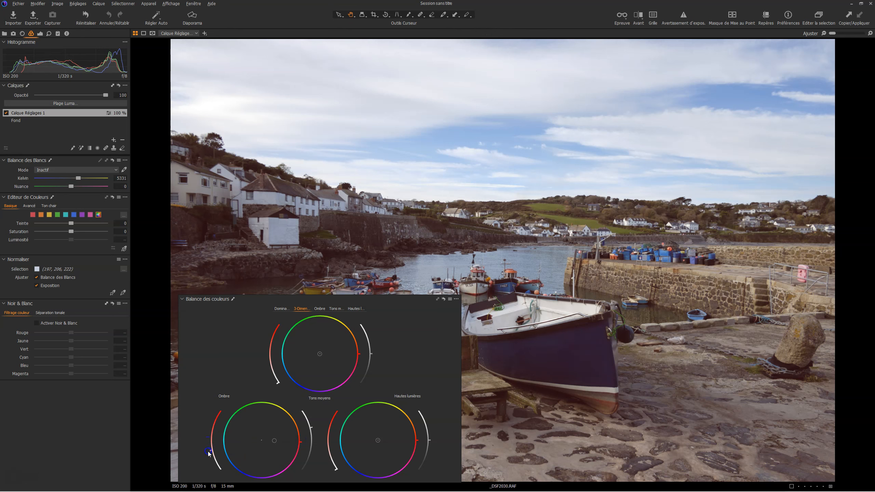
mouse_move(274, 441)
left_mouse_down()
mouse_move(267, 435)
mouse_move(273, 443)
mouse_move(286, 425)
mouse_move(287, 458)
mouse_move(236, 450)
mouse_move(242, 426)
mouse_move(275, 421)
mouse_move(283, 436)
left_mouse_up()
double_click(282, 435)
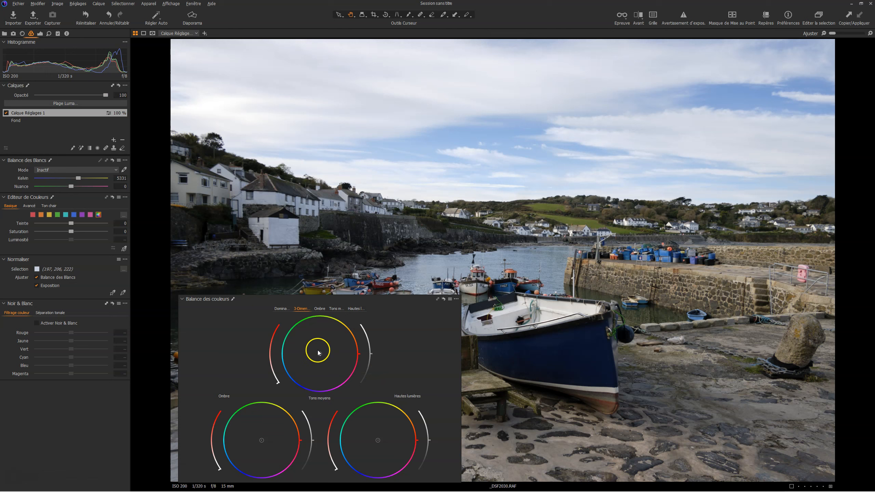
- Try green, purple and magenta tints with varying brightness in the midtones, and reset the midtones wheel
left_click_drag(321, 349, 321, 340)
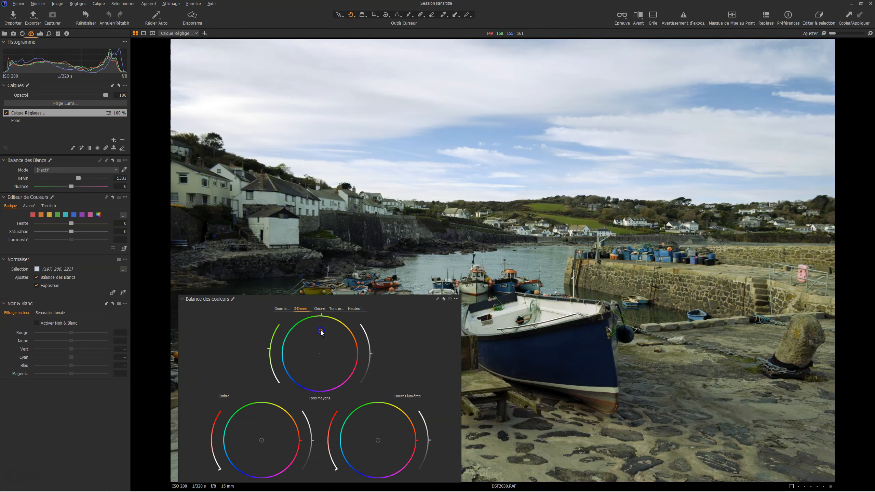
mouse_move(321, 332)
left_mouse_down()
mouse_move(334, 356)
mouse_move(309, 365)
mouse_move(327, 372)
mouse_move(320, 375)
left_mouse_up()
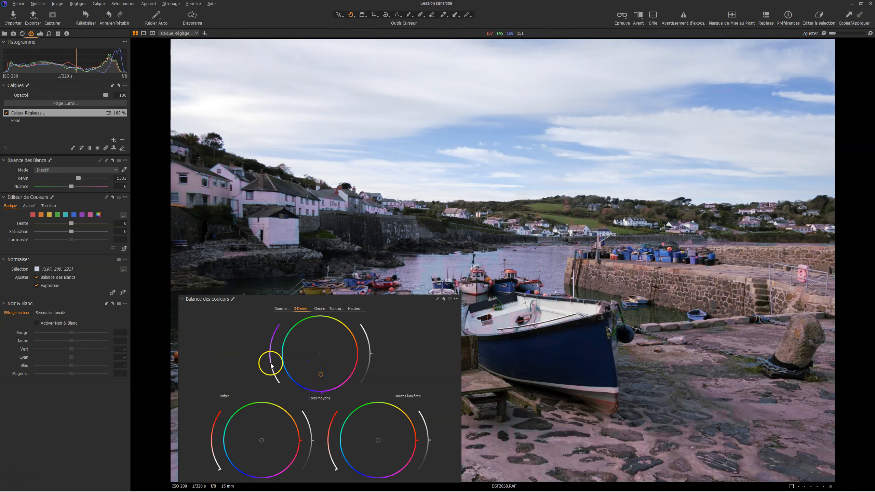
mouse_move(322, 394)
left_mouse_down()
mouse_move(310, 391)
mouse_move(278, 352)
mouse_move(333, 323)
mouse_move(370, 372)
mouse_move(352, 379)
left_mouse_up()
mouse_move(269, 354)
left_mouse_down()
mouse_move(274, 336)
mouse_move(272, 365)
mouse_move(273, 347)
left_mouse_up()
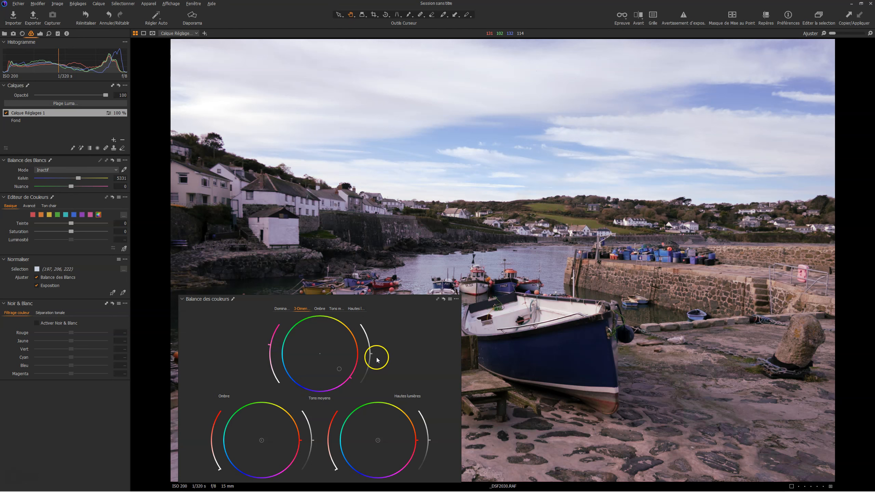
mouse_move(372, 355)
left_mouse_down()
mouse_move(368, 366)
mouse_move(369, 333)
left_mouse_up()
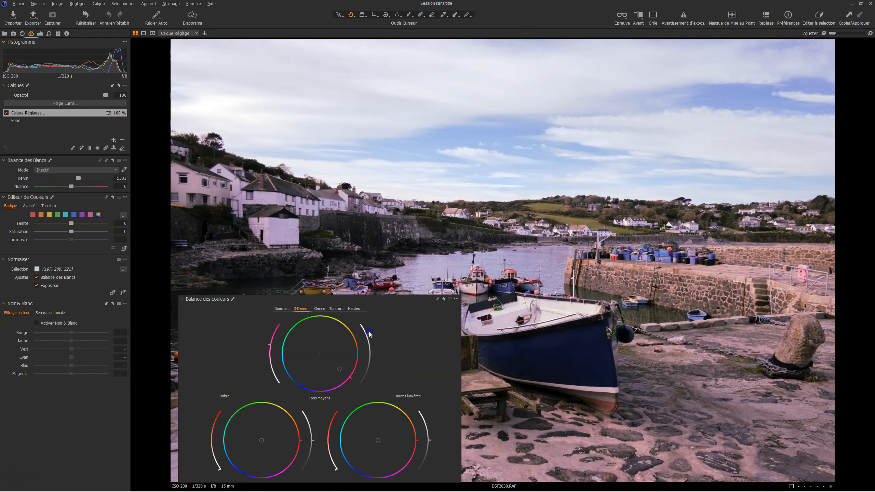
mouse_move(375, 376)
left_mouse_down()
mouse_move(373, 351)
mouse_move(375, 358)
left_mouse_up()
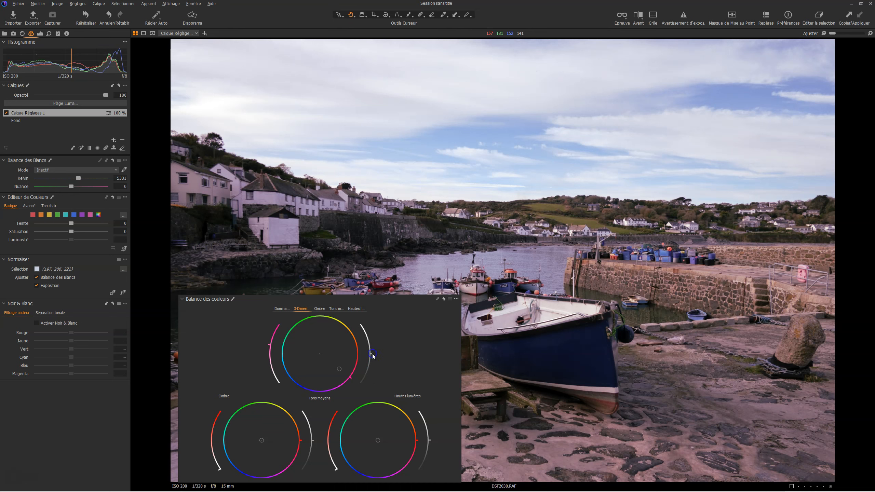
double_click(338, 369)
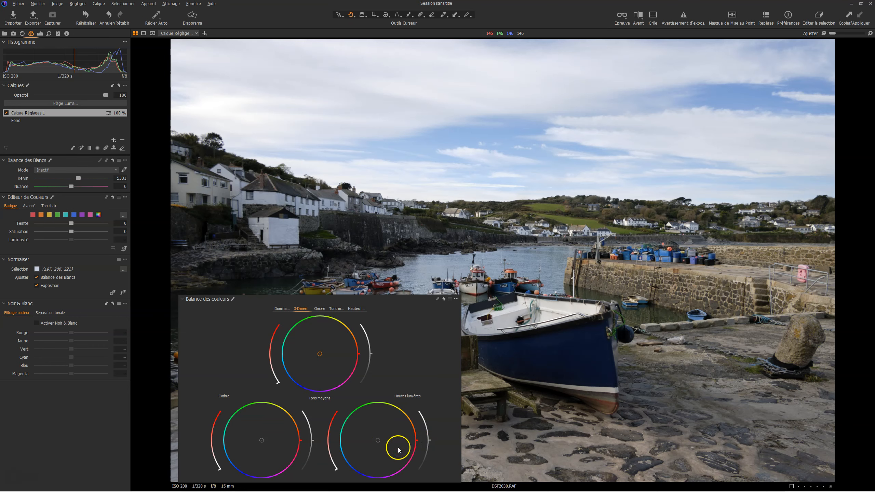
- Try red, orange and yellow-orange tints with reduced brightness in the highlights, and reset the whole colour balance
left_click_drag(332, 464, 330, 438)
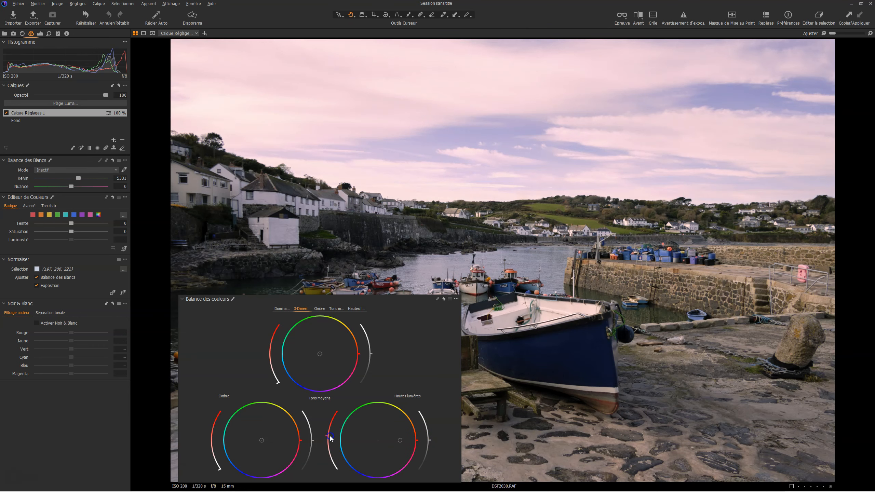
left_click_drag(418, 440, 404, 421)
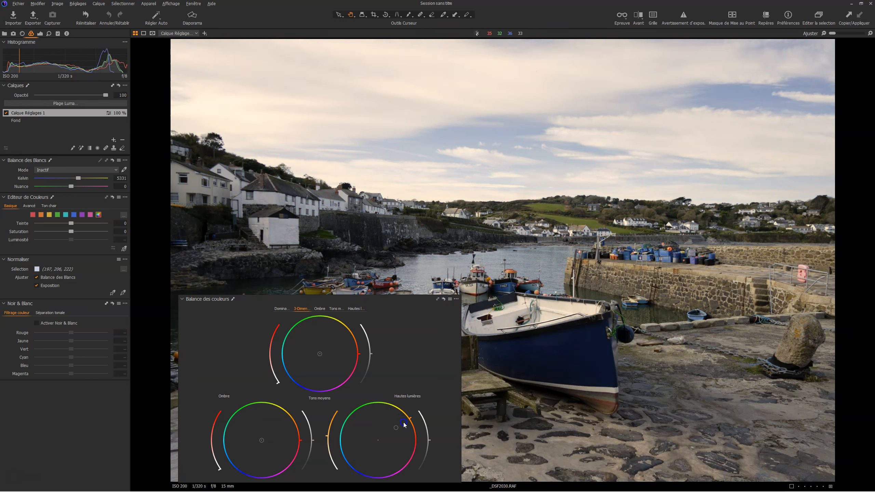
left_click_drag(327, 435, 336, 426)
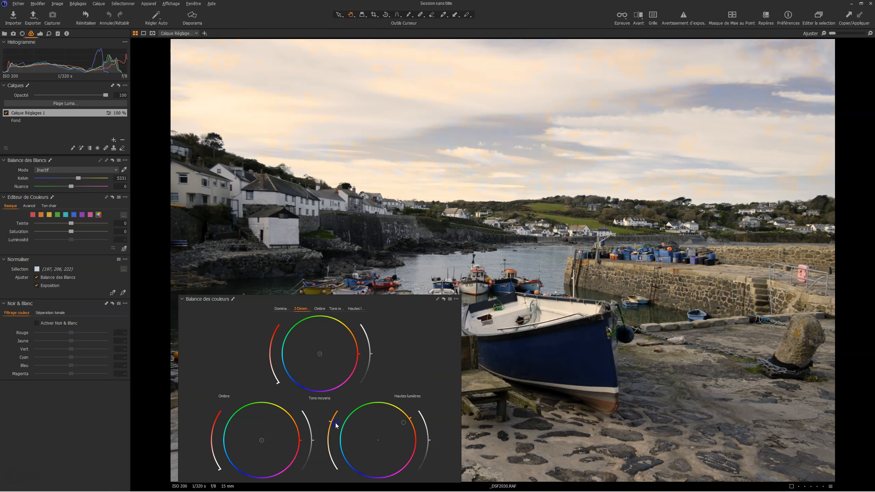
left_click_drag(404, 422, 414, 433)
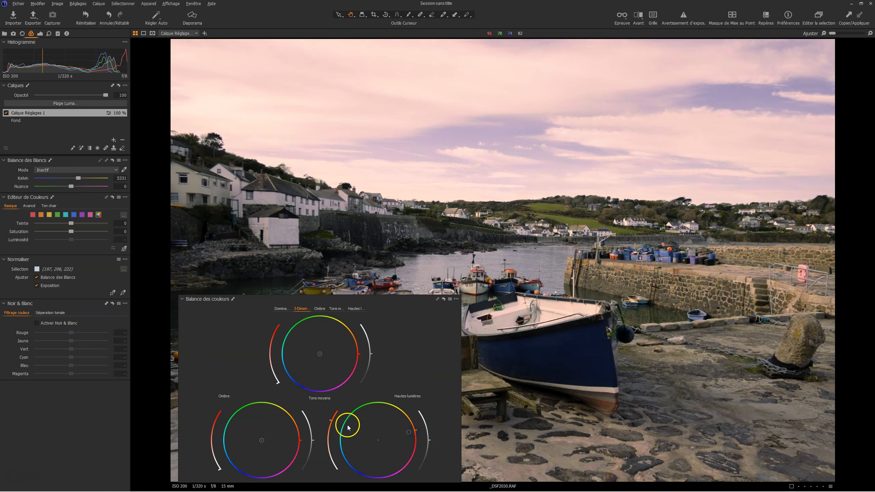
left_click_drag(334, 419, 331, 428)
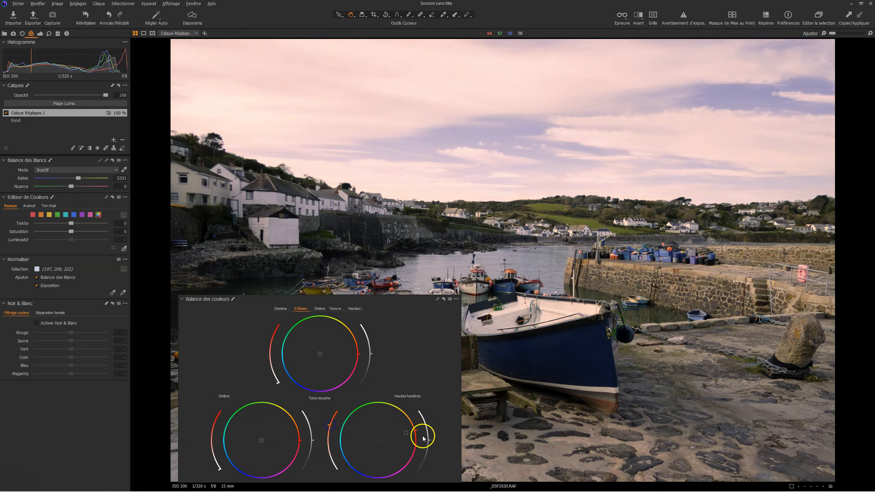
left_click_drag(431, 443, 438, 463)
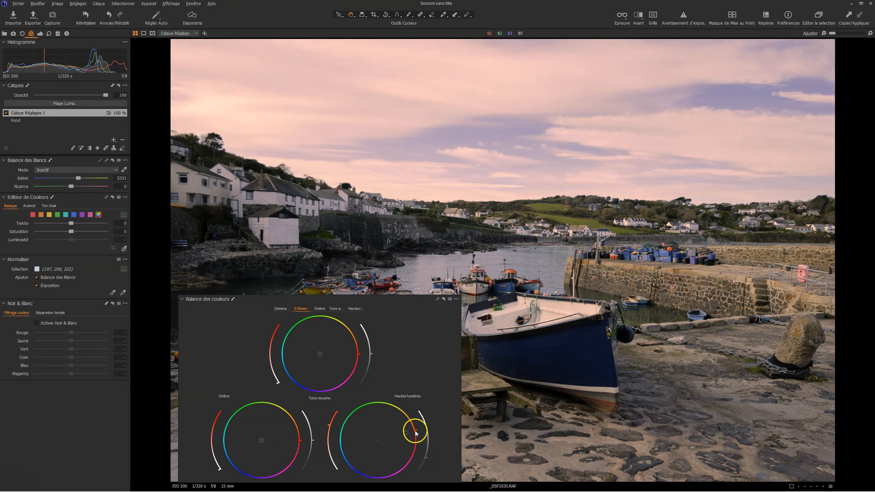
left_click_drag(415, 432, 409, 415)
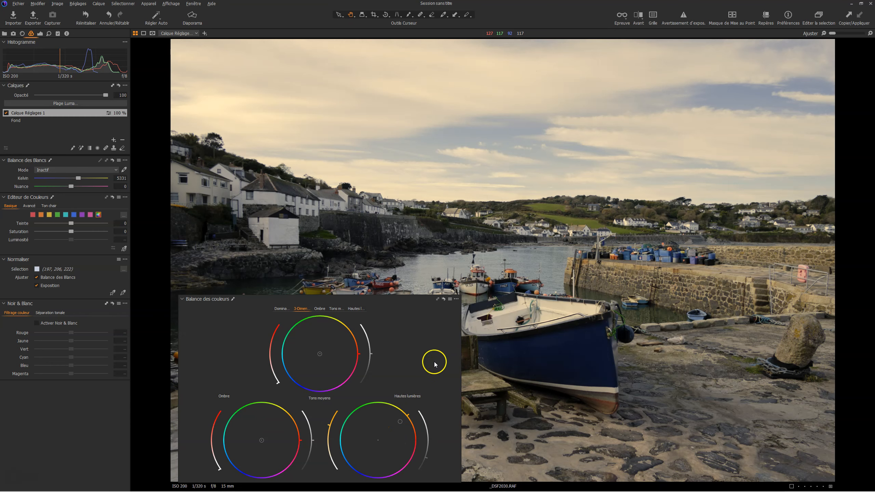
left_click(444, 299)
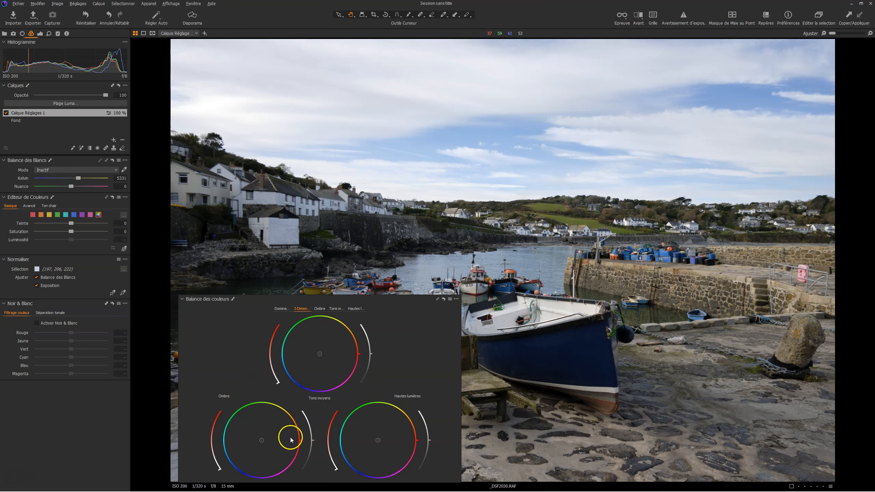
left_click(320, 310)
left_click(336, 308)
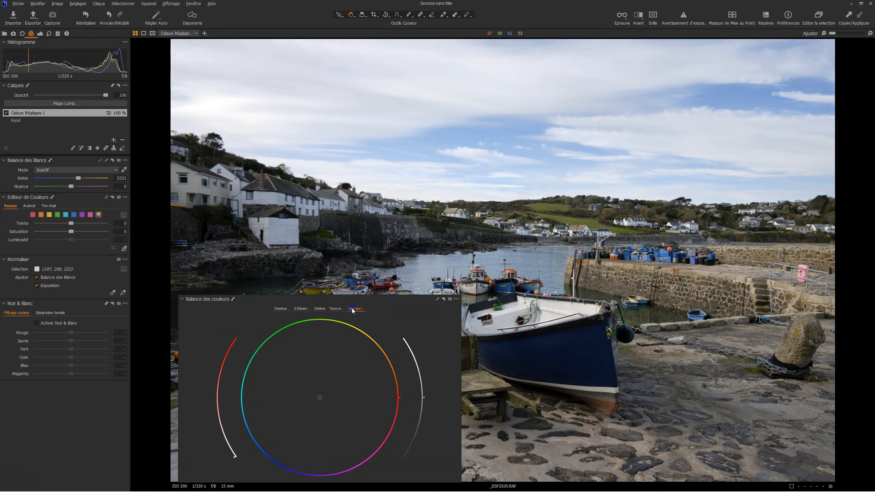
left_click(322, 308)
left_click(302, 310)
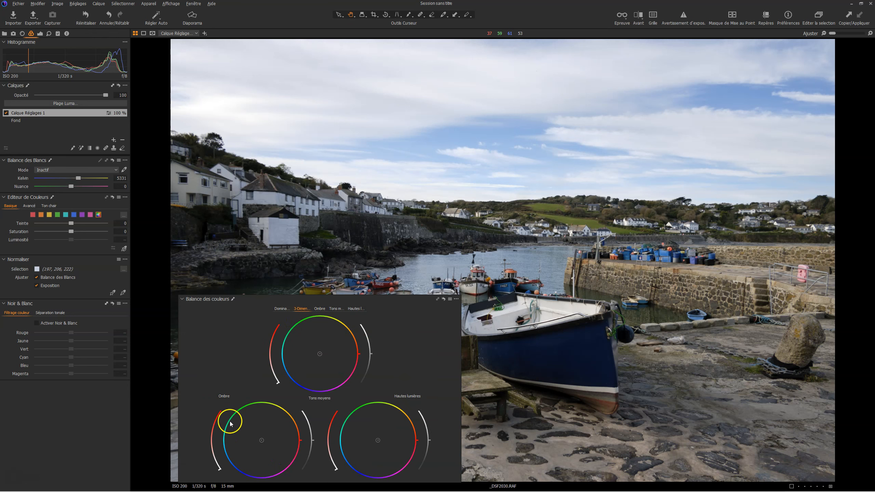
- On the enlarged single shadows wheel, raise the saturation to about half and shift the tint from red to blue
left_click(320, 309)
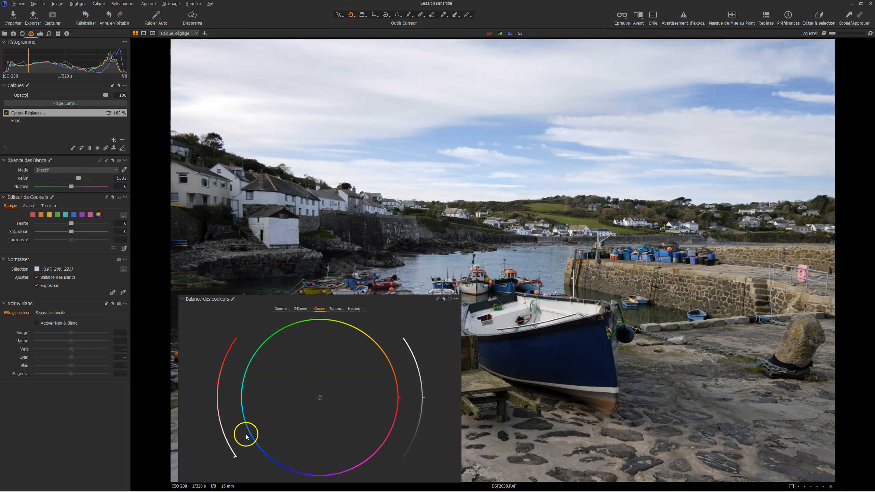
left_click(235, 458)
left_click_drag(235, 455, 216, 412)
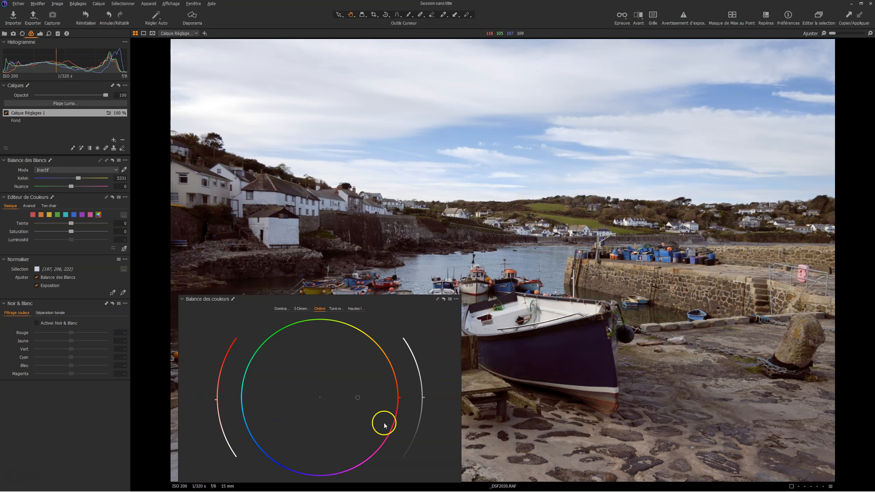
left_click(399, 399)
left_click_drag(399, 400, 294, 458)
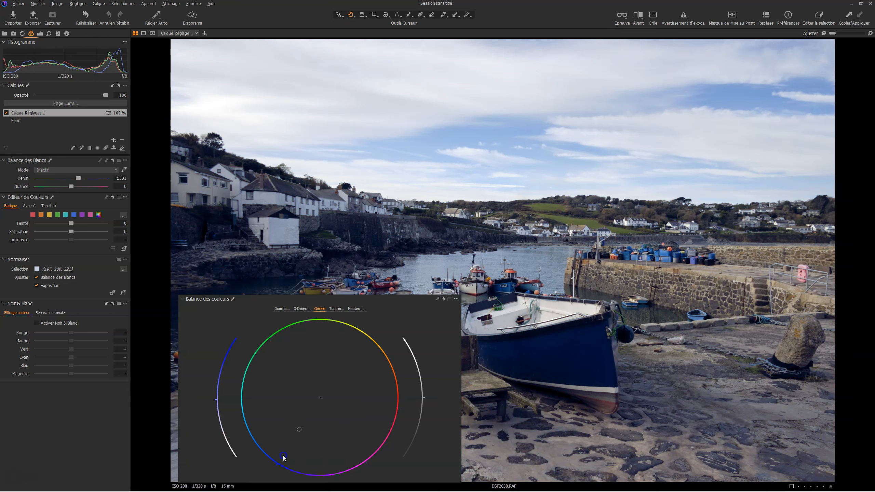
mouse_move(283, 455)
left_mouse_down()
mouse_move(255, 429)
mouse_move(275, 448)
left_mouse_up()
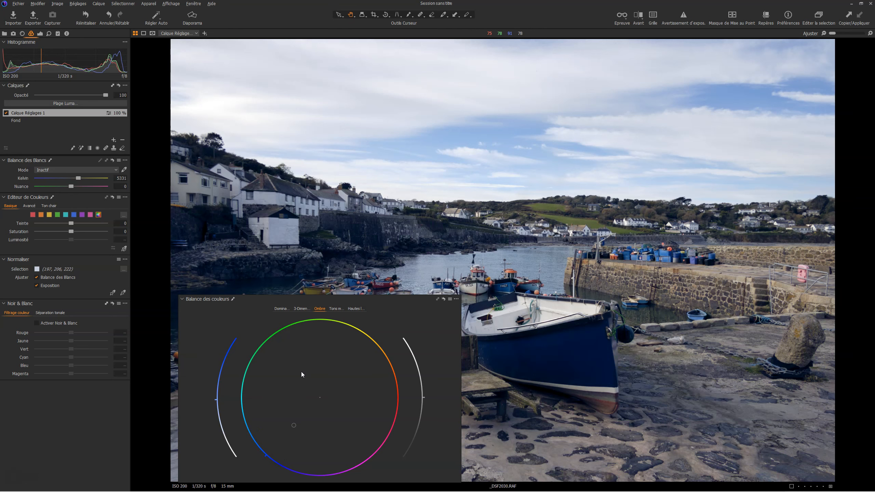
left_click_drag(282, 429, 285, 453)
left_click_drag(284, 453, 293, 434)
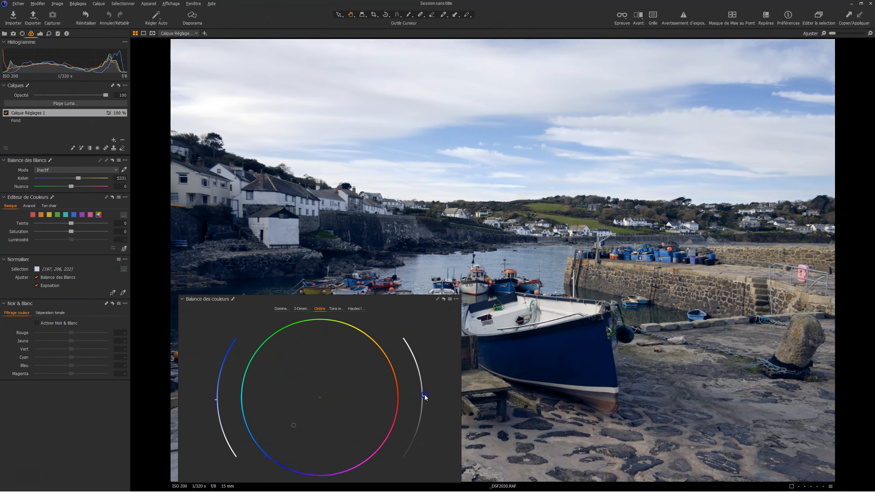
- Lighten the shadows slightly and compare the photo with and without the colour balance
left_click_drag(425, 397, 427, 374)
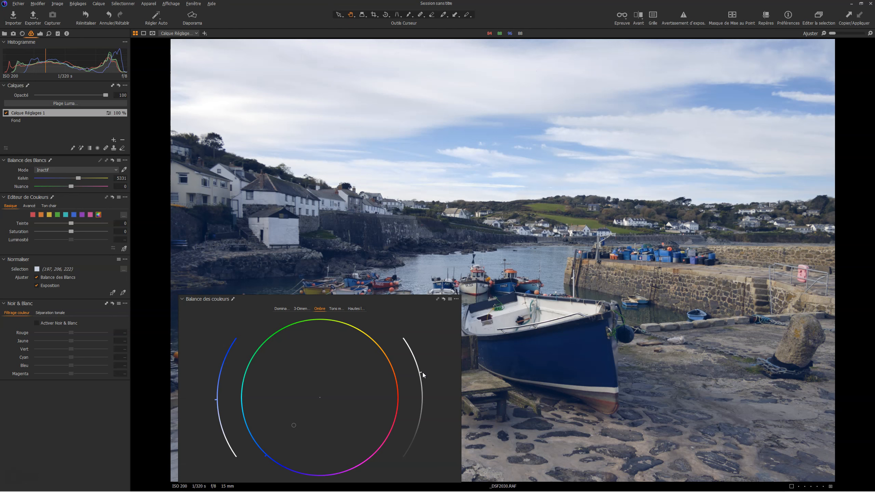
mouse_move(424, 378)
left_mouse_down()
mouse_move(424, 370)
mouse_move(432, 410)
mouse_move(431, 381)
left_mouse_up()
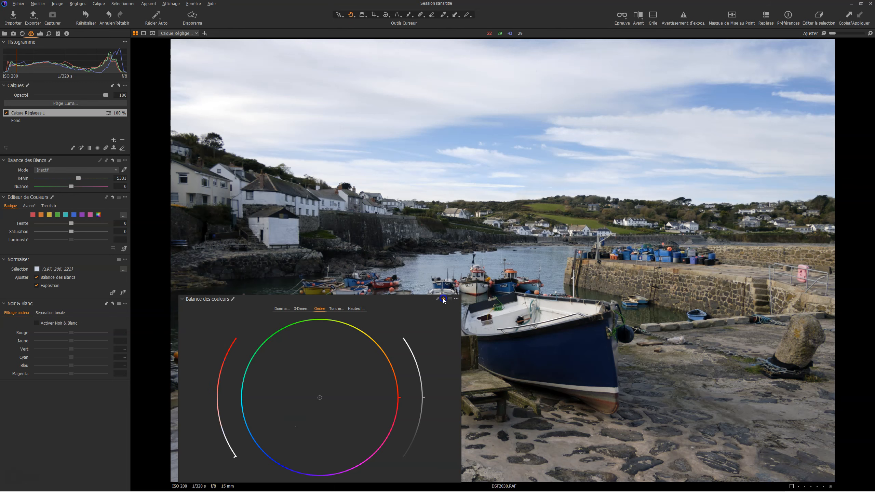
left_click(443, 299, "alt")
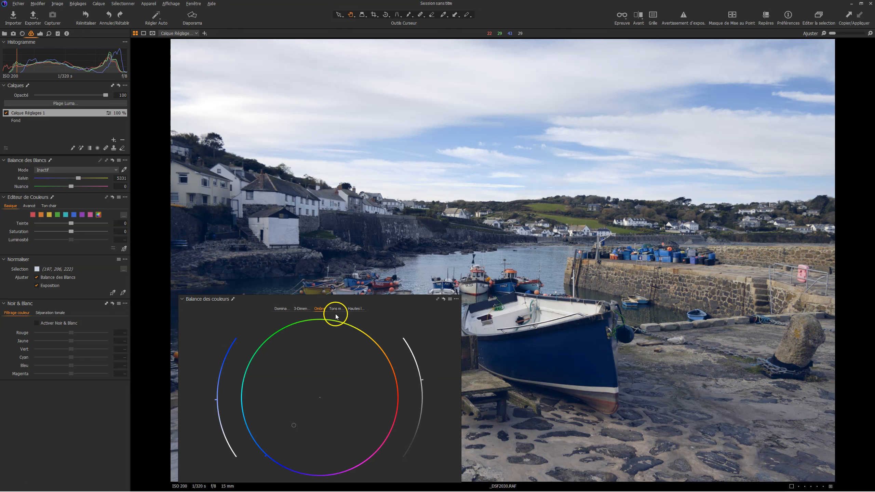
- On the enlarged single highlights wheel, apply a low-saturation blue tint, matching its hue against the shadows wheel
left_click(355, 309)
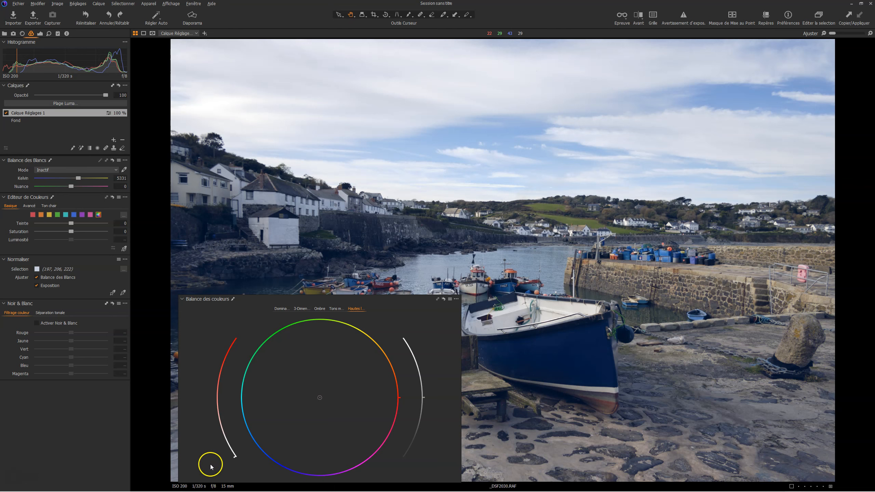
left_click_drag(236, 456, 213, 410)
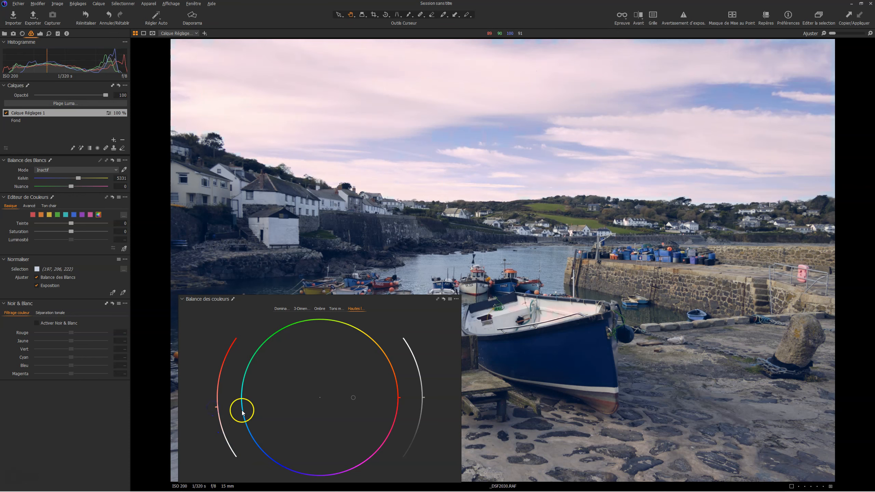
mouse_move(399, 401)
left_mouse_down()
mouse_move(391, 434)
mouse_move(293, 465)
mouse_move(254, 450)
mouse_move(301, 468)
mouse_move(260, 459)
left_mouse_up()
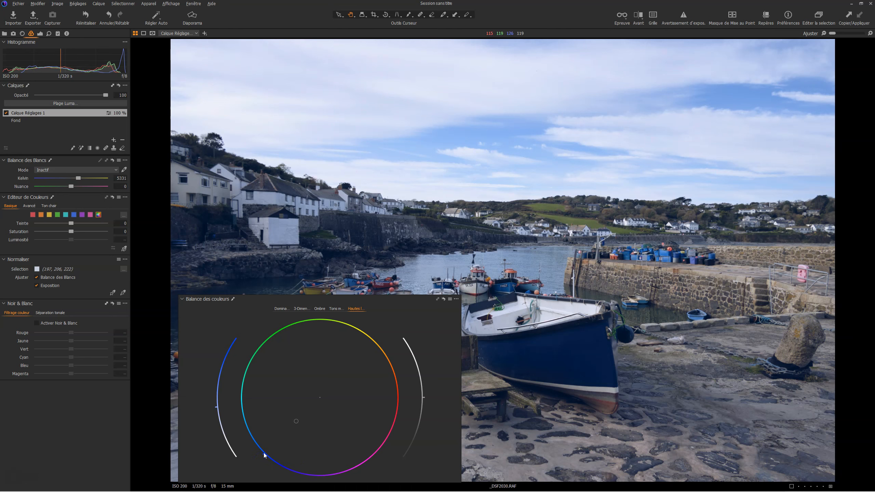
left_click(319, 310)
left_click(358, 309)
left_click_drag(217, 410, 230, 351)
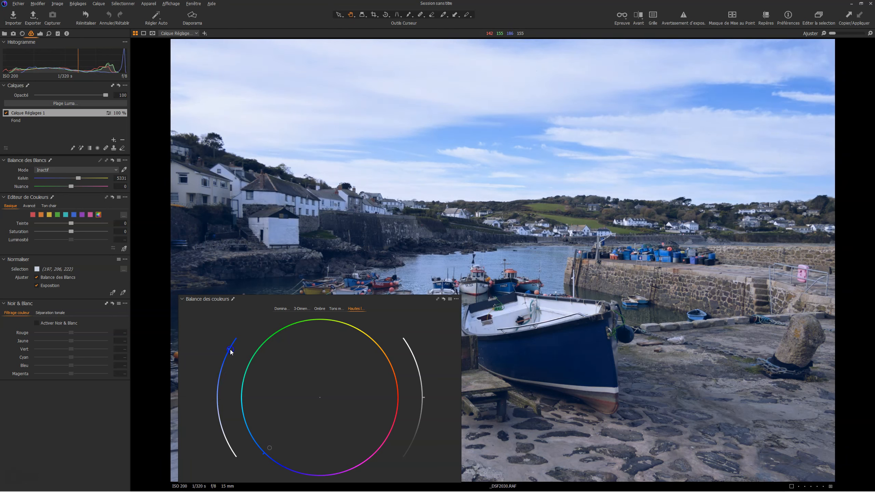
mouse_move(230, 350)
left_mouse_down()
mouse_move(216, 434)
mouse_move(214, 418)
mouse_move(216, 426)
left_mouse_up()
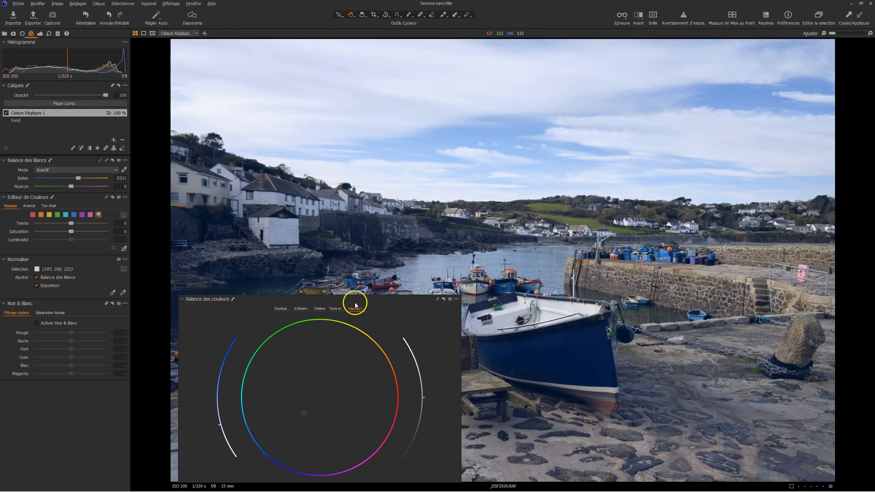
left_click(319, 309)
left_click(353, 309)
left_click(318, 310)
left_click(354, 310)
- Darken the highlights slightly and compare the photo with and without the colour balance
left_click_drag(425, 400, 423, 417)
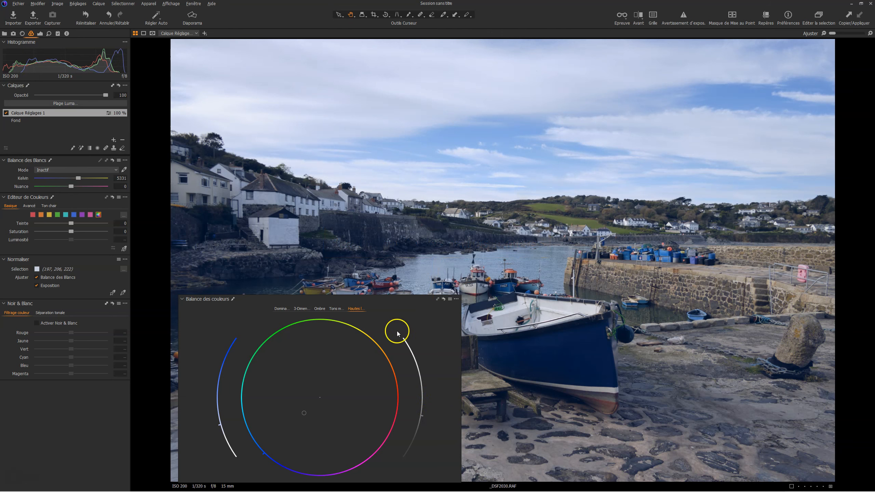
left_click(443, 300)
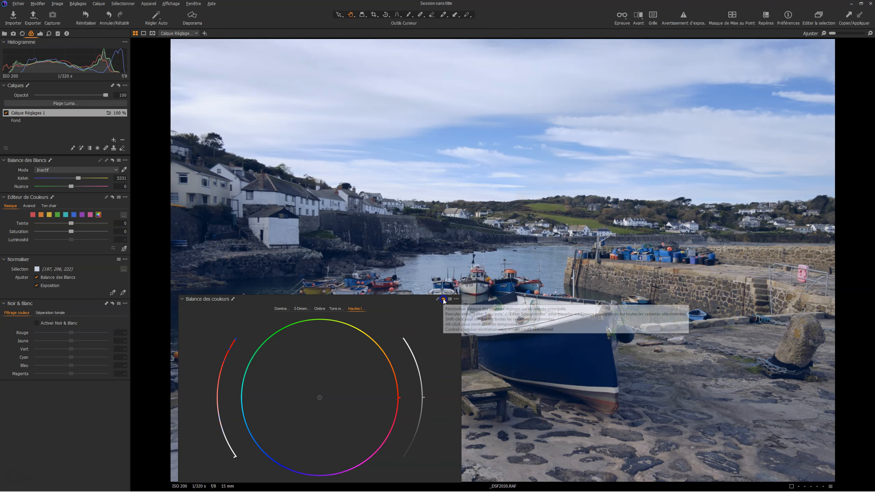
key("ctrl+z")
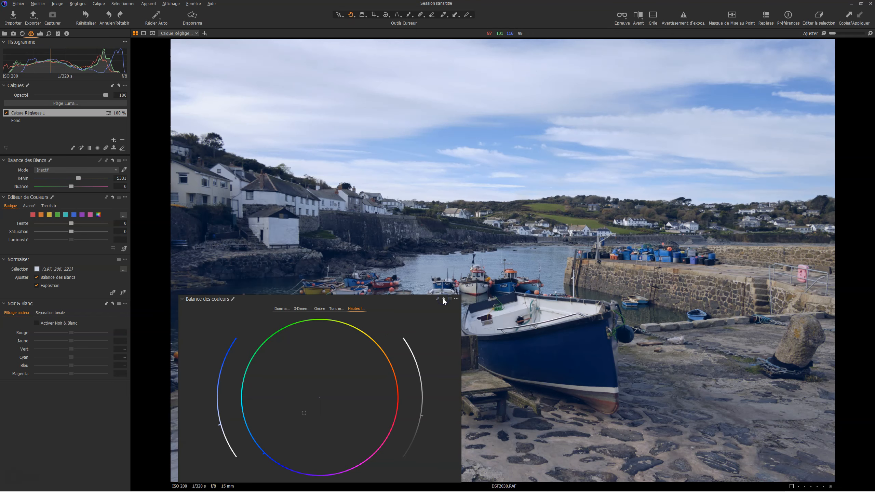
- On the enlarged single midtones wheel, apply a low-saturation blue tint and lighten the midtones slightly
left_click(427, 303)
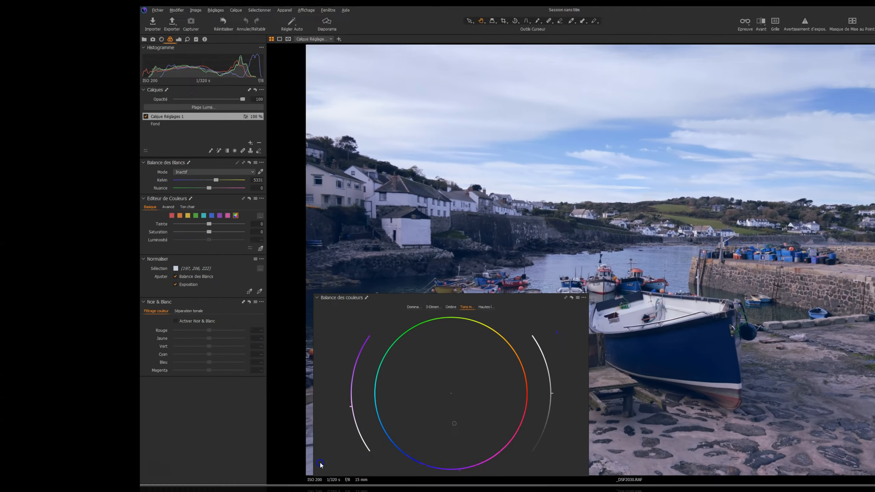
left_click_drag(320, 465, 341, 460)
mouse_move(424, 399)
left_mouse_down()
mouse_move(423, 426)
mouse_move(430, 385)
left_mouse_up()
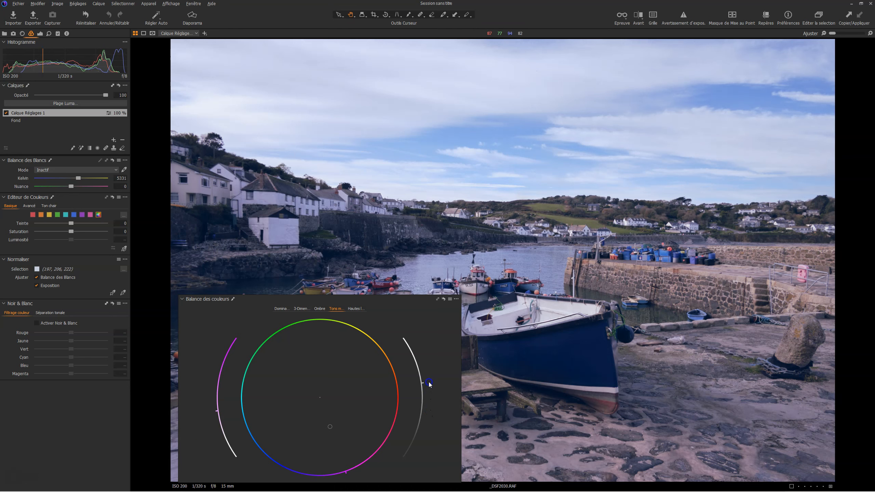
mouse_move(346, 474)
left_mouse_down()
mouse_move(376, 458)
mouse_move(307, 474)
mouse_move(278, 457)
mouse_move(310, 458)
mouse_move(294, 458)
left_mouse_up()
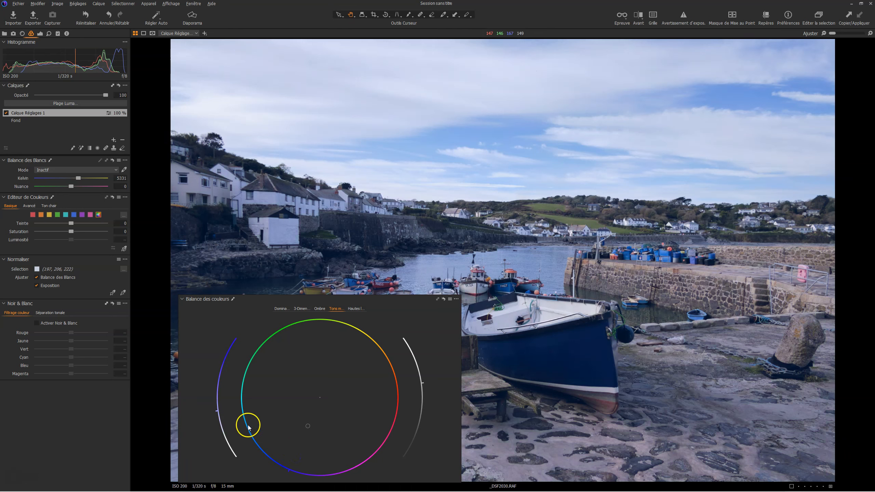
mouse_move(215, 411)
left_mouse_down()
mouse_move(233, 450)
mouse_move(225, 374)
mouse_move(228, 432)
mouse_move(227, 391)
mouse_move(231, 412)
left_mouse_up()
- Compare the photo with and without the colour balance, moving the colour balance tool away to uncover the image
left_click(444, 299)
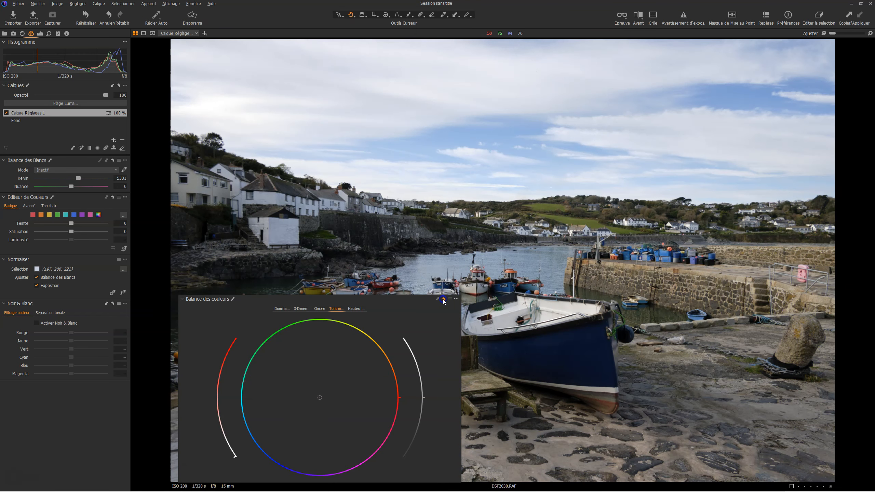
key("ctrl+z")
left_click_drag(394, 298, 409, 445)
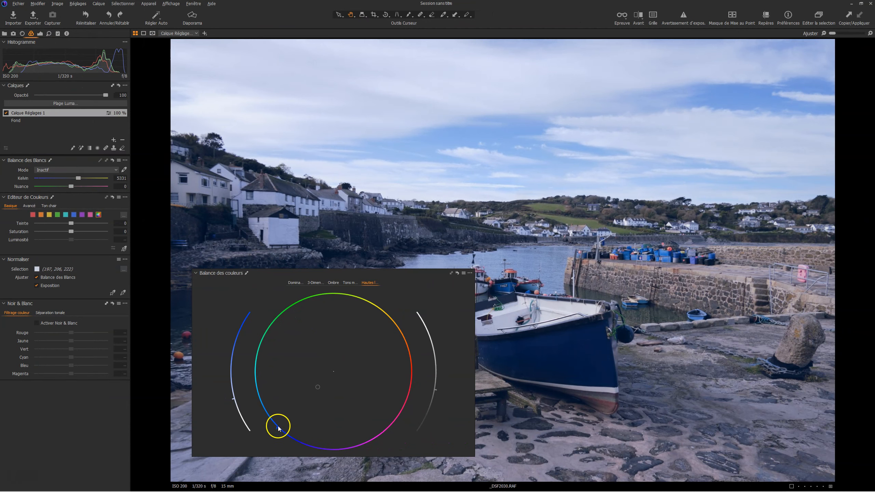
- Try a moderately saturated orange tint in the highlights and compare the photo with and without the colour balance
left_click_drag(278, 429, 401, 337)
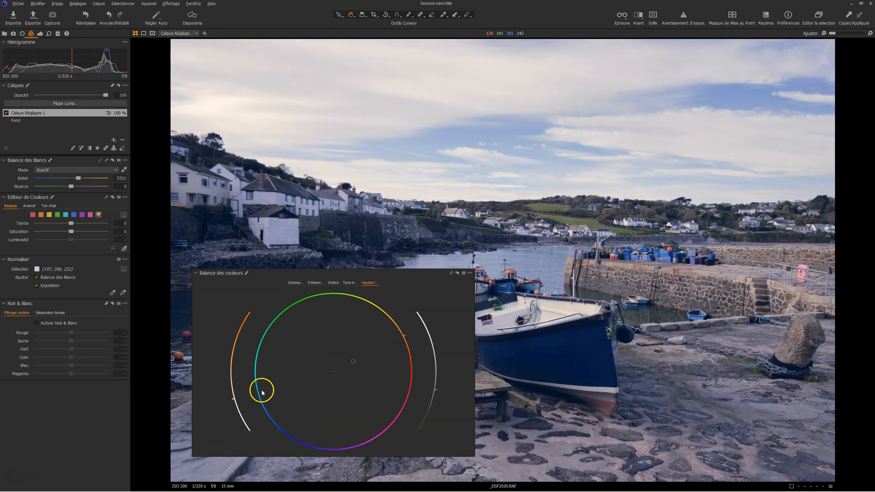
left_click_drag(233, 398, 233, 373)
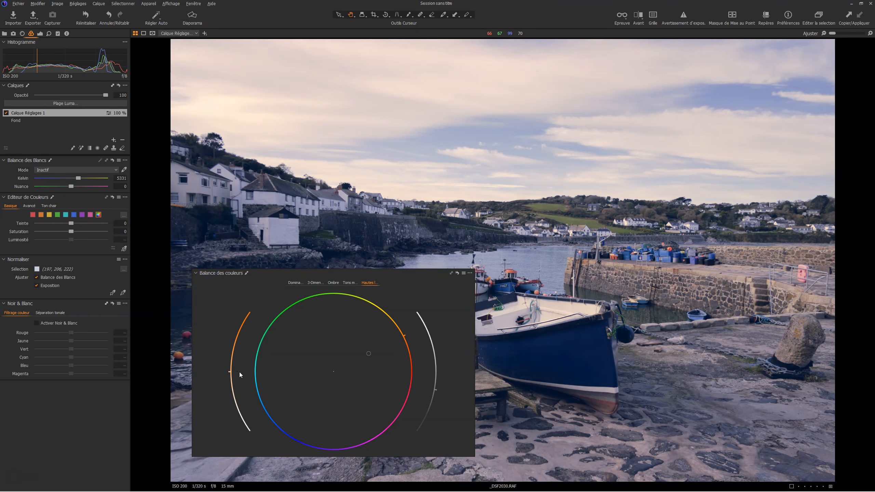
left_click(458, 274)
key("ctrl+z")
left_click_drag(415, 274, 443, 429)
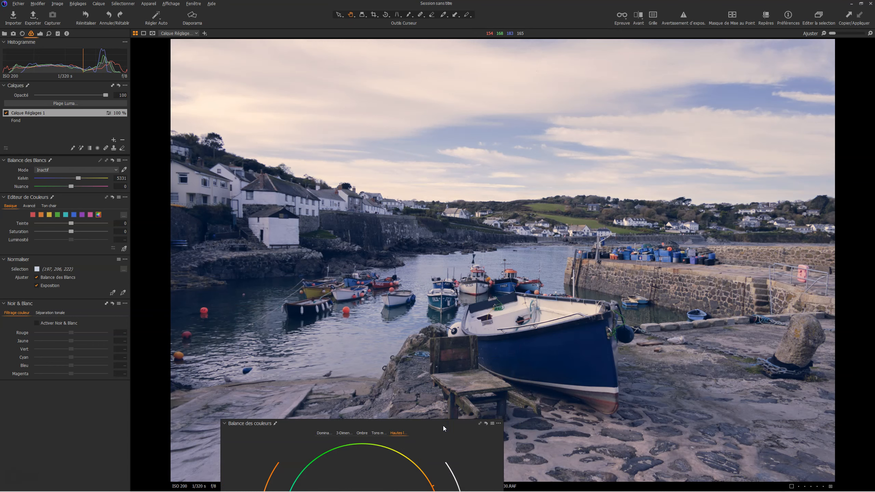
- On the single shadows wheel, try darkening the shadows and return them to slightly lightened
left_click_drag(443, 425, 410, 337)
left_click(335, 345)
left_click_drag(417, 336, 408, 287)
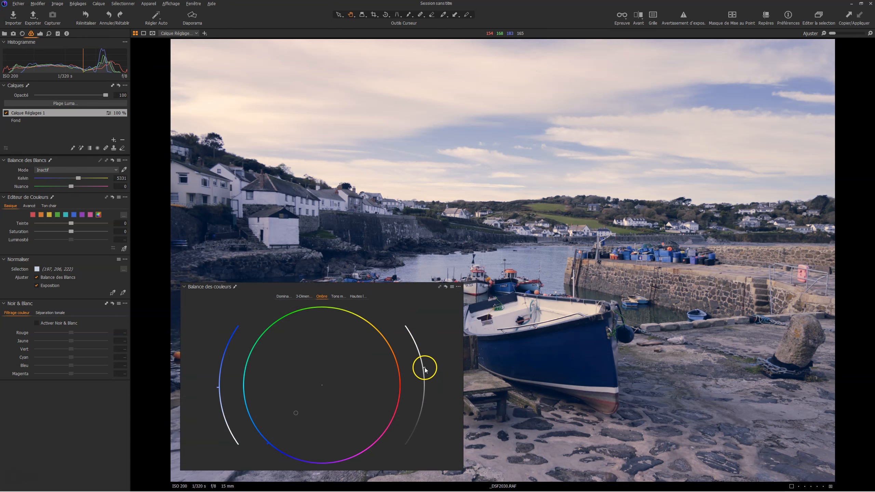
left_click_drag(426, 370, 427, 392)
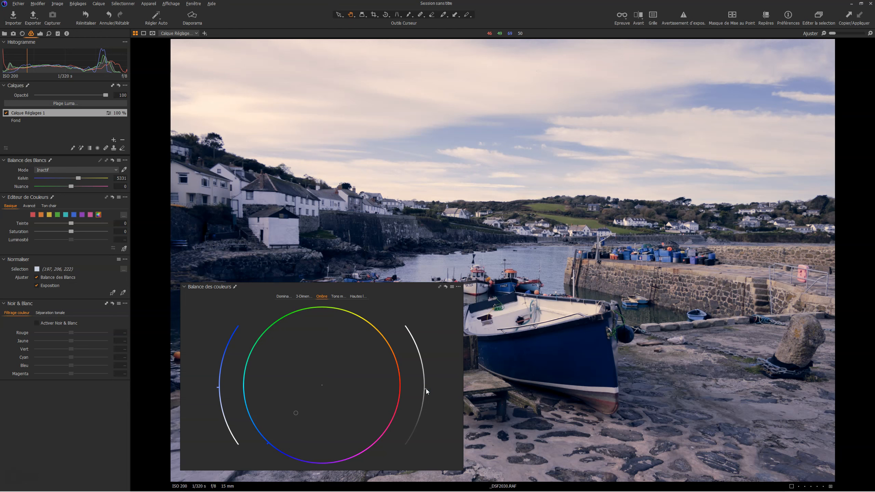
left_click_drag(427, 387, 429, 371)
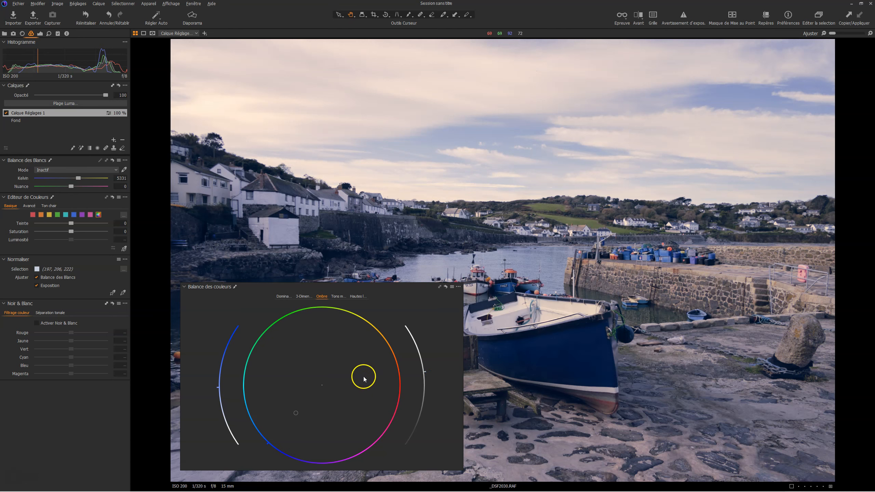
- On the single highlights wheel, try a strong yellow-orange tint and a pink tint
left_click(357, 296)
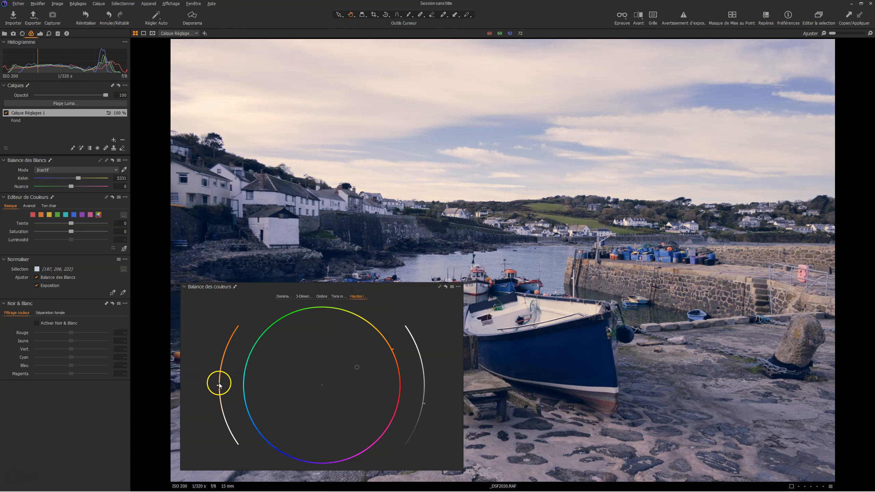
left_click_drag(218, 386, 219, 372)
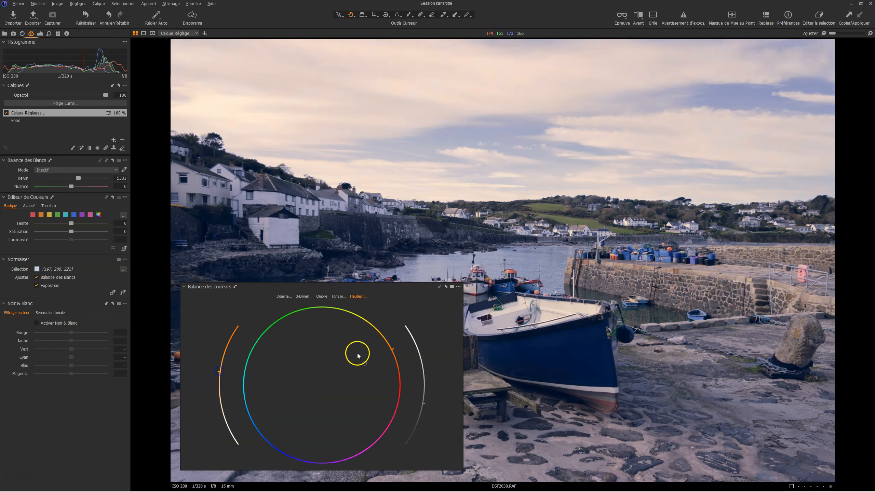
left_click_drag(392, 352, 387, 341)
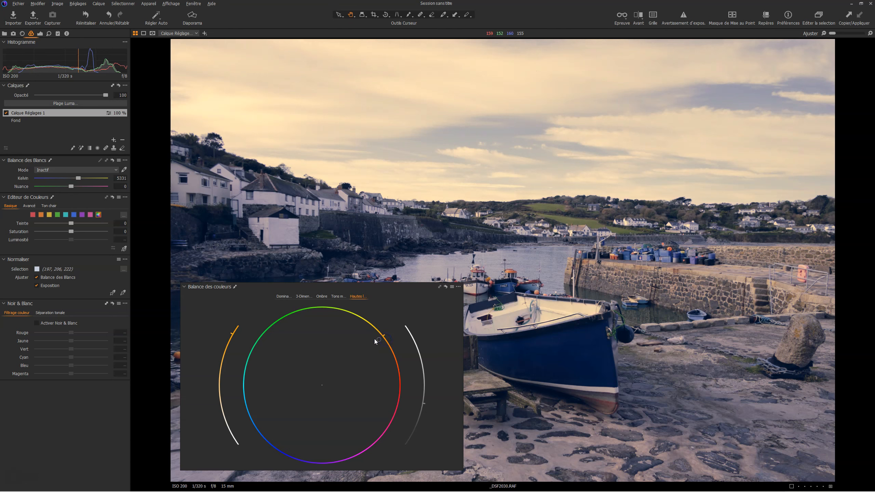
left_click_drag(378, 339, 383, 420)
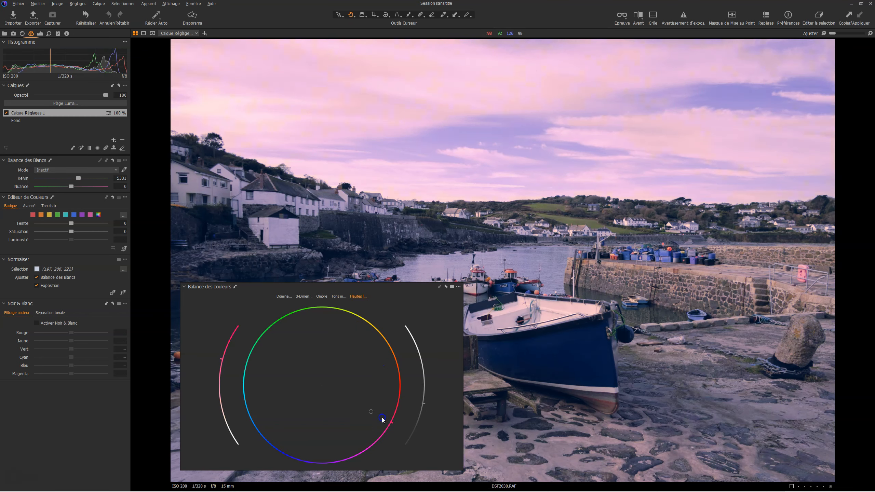
- Reduce the highlights' saturation, darken them slightly more and shift their tint to blue
mouse_move(221, 361)
left_mouse_down()
mouse_move(224, 422)
mouse_move(223, 404)
left_mouse_up()
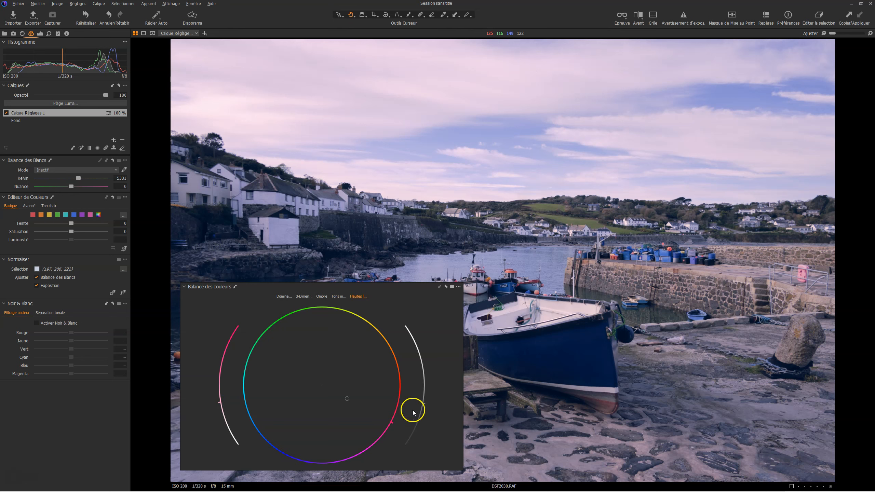
left_click_drag(424, 407, 423, 416)
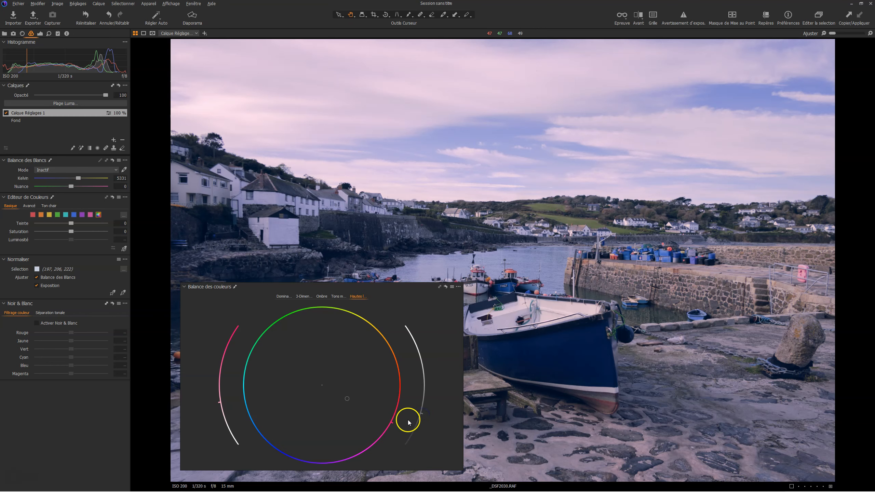
left_click_drag(398, 421, 350, 402)
mouse_move(392, 424)
left_mouse_down()
mouse_move(397, 370)
mouse_move(387, 332)
mouse_move(398, 369)
mouse_move(393, 421)
mouse_move(319, 462)
mouse_move(292, 457)
left_mouse_up()
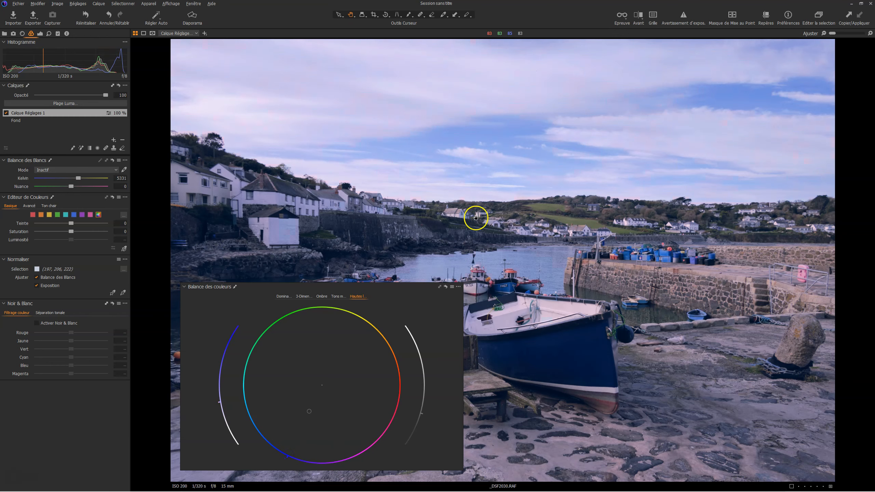
- Compare the photo with and without the colour balance and the adjustment layer
mouse_move(406, 287)
left_mouse_down()
mouse_move(478, 355)
mouse_move(478, 423)
mouse_move(400, 252)
mouse_move(390, 288)
left_mouse_up()
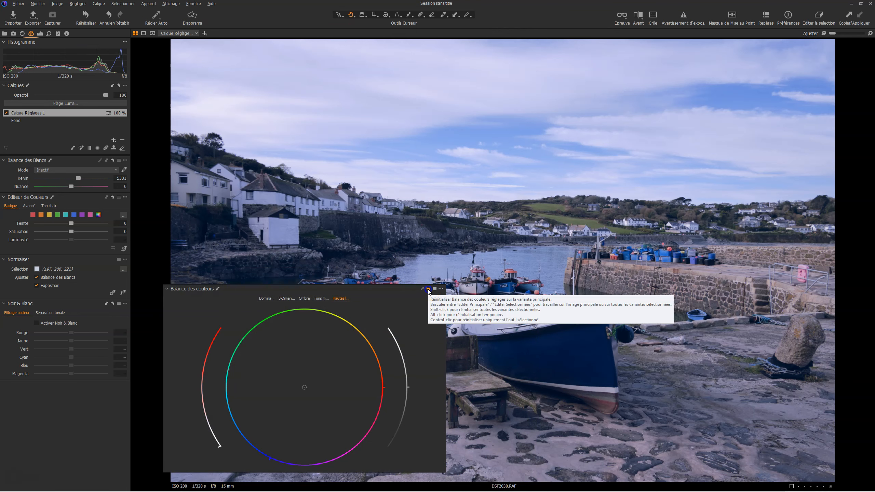
left_click(428, 290)
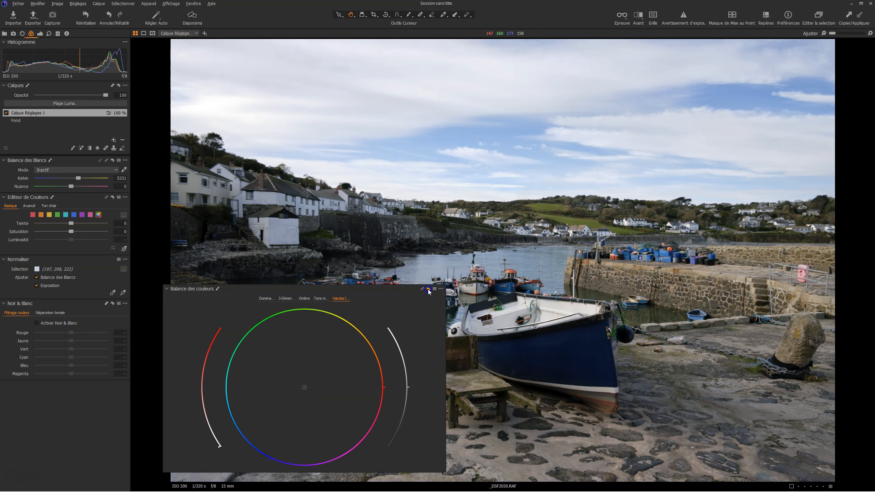
key("ctrl+z")
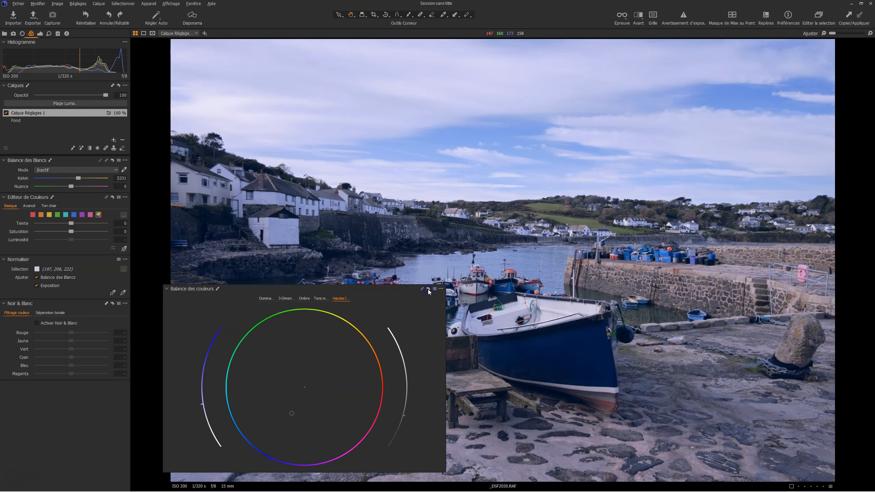
left_click(7, 114)
left_click(6, 114)
- Dock the colour balance tool above the Noir & Blanc tool and compare the photo with the adjustment layer off and on
left_click_drag(246, 287, 71, 300)
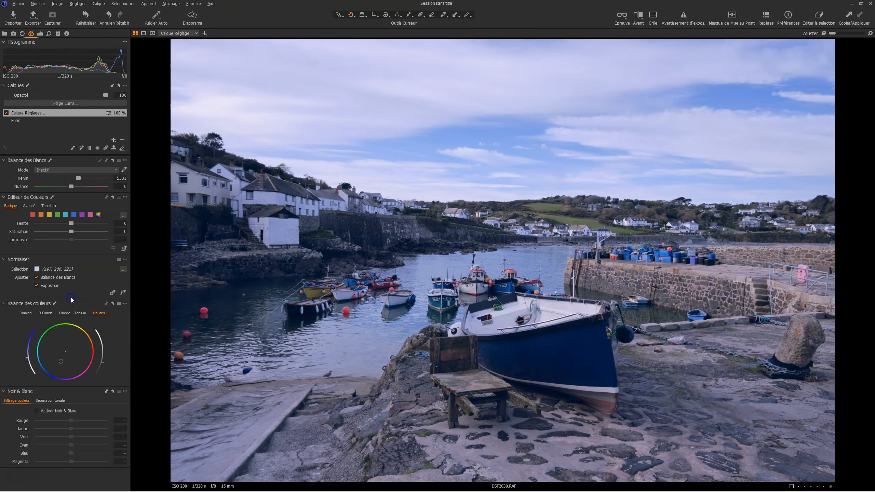
left_click(6, 113)
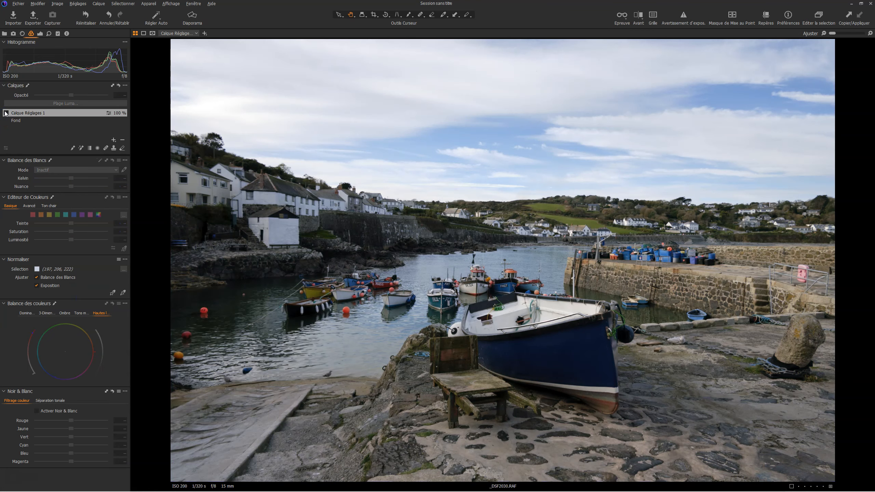
left_click(6, 113)
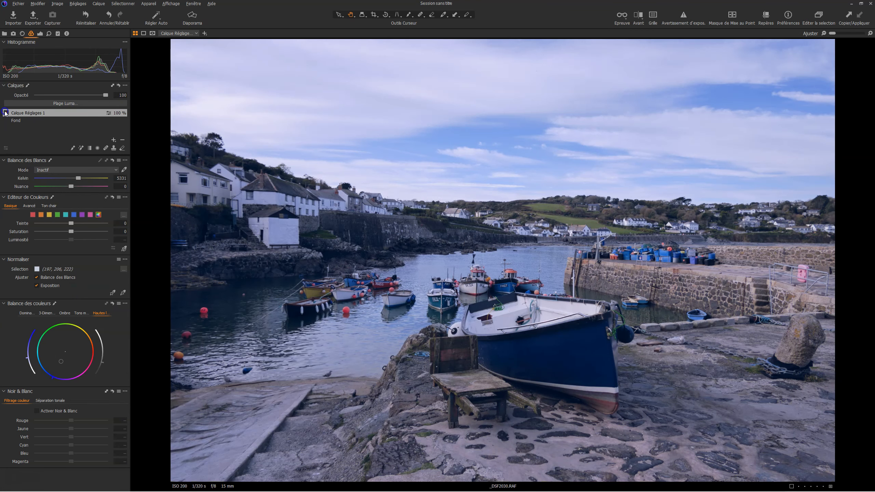
left_click(6, 113)
left_click(6, 113)
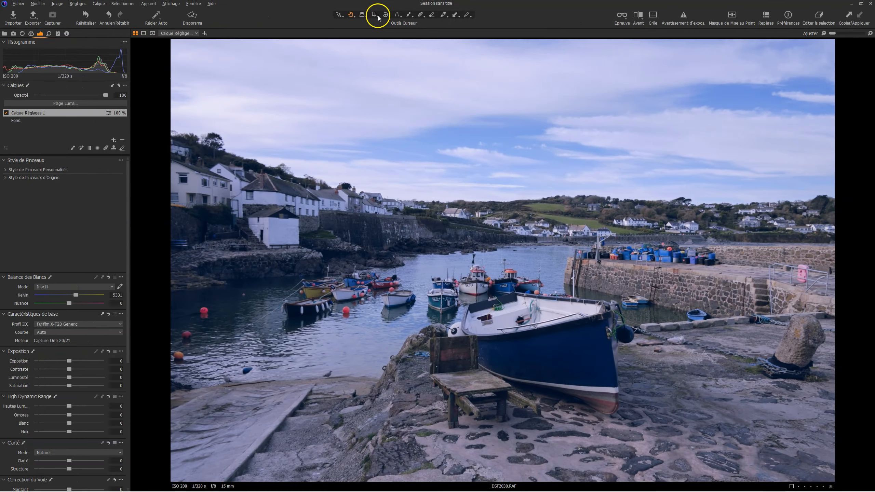
- Crop the photo to a 16x9 frame spanning its full width, 2048 × 1152 px, trimming the sky and foreground
left_click(417, 15)
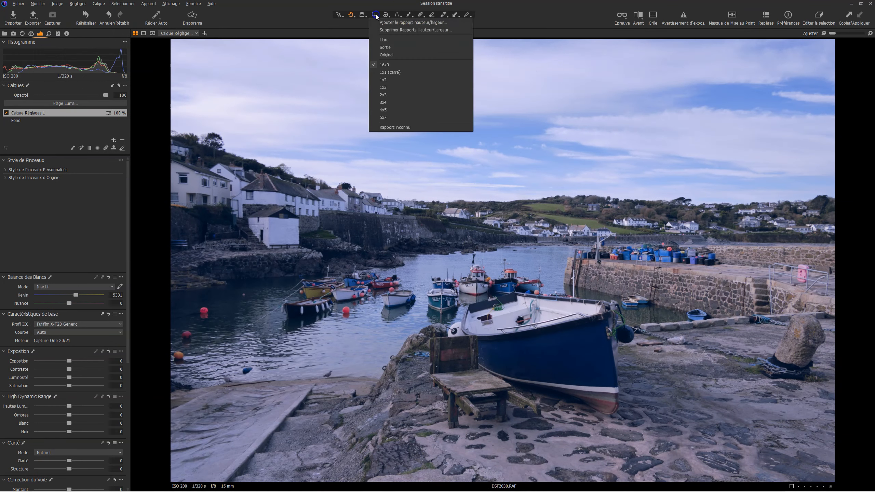
left_click(398, 65)
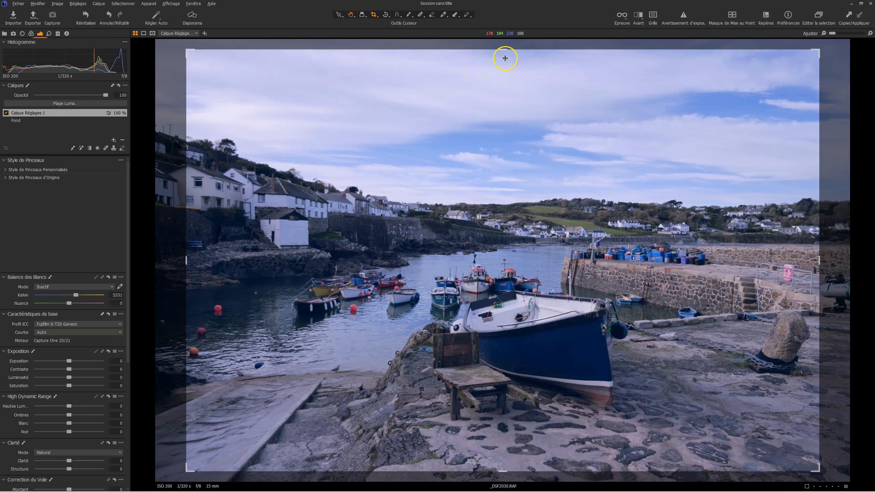
left_click_drag(503, 53, 502, 59)
mouse_move(511, 224)
left_mouse_down()
mouse_move(518, 254)
mouse_move(522, 228)
mouse_move(513, 221)
left_mouse_up()
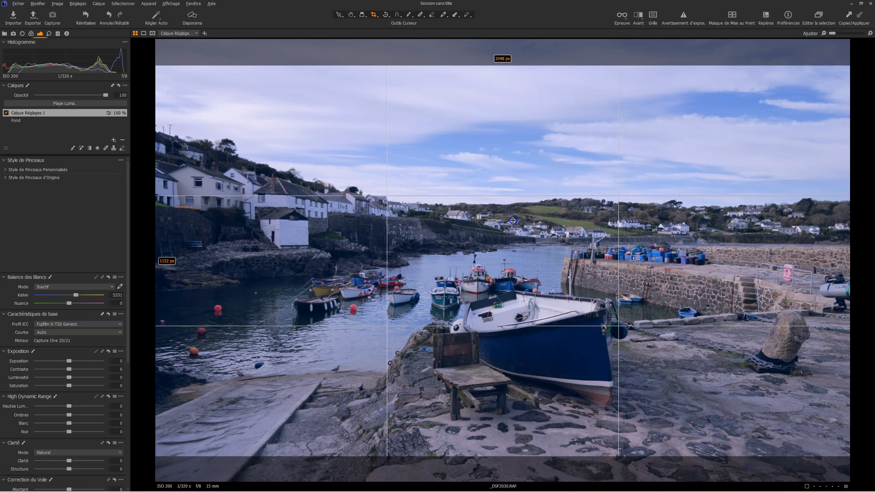
left_click_drag(513, 220, 513, 220)
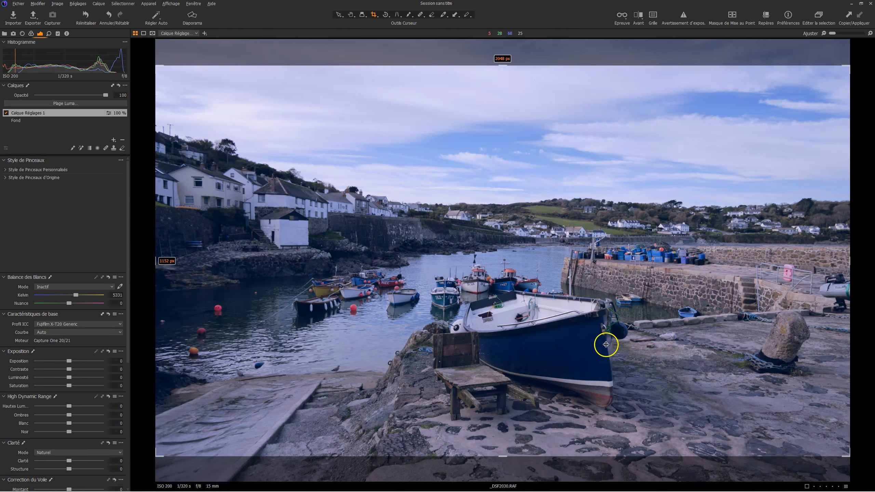
left_click(351, 14)
left_click(557, 102)
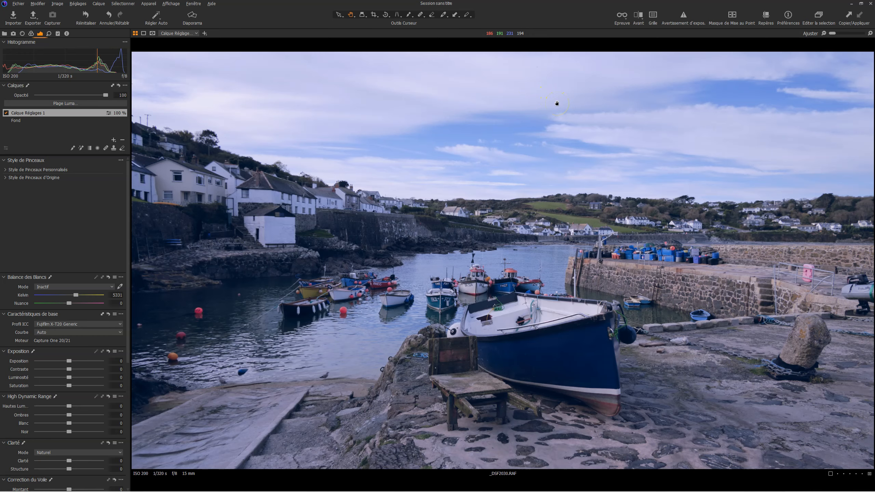
- Compare the original and the edited photo in the full before view and in the split view, sweeping the divider across
left_click(638, 14)
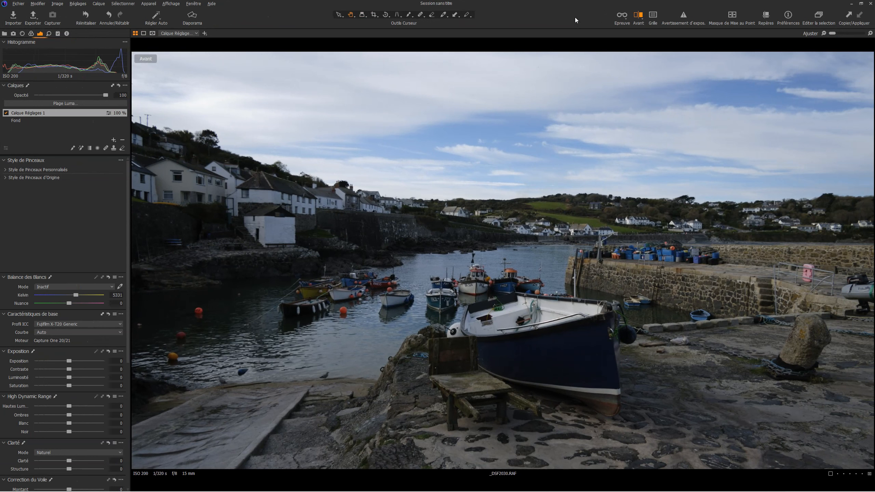
key("y")
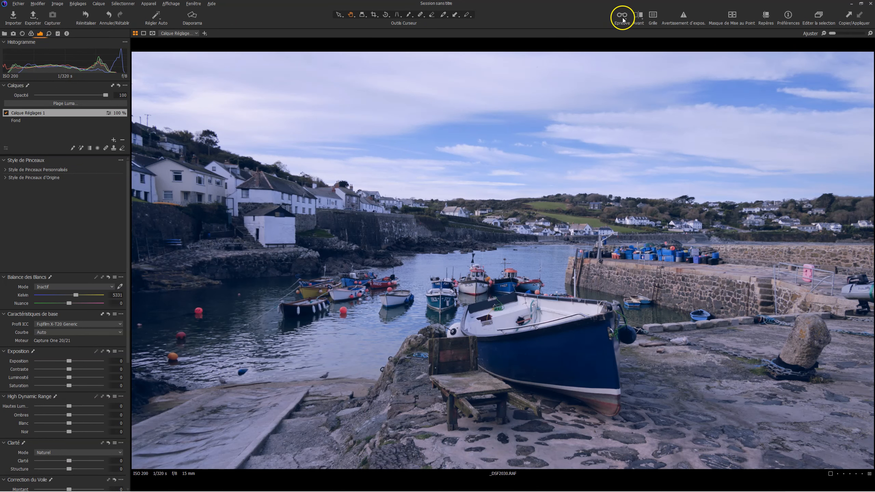
key("y")
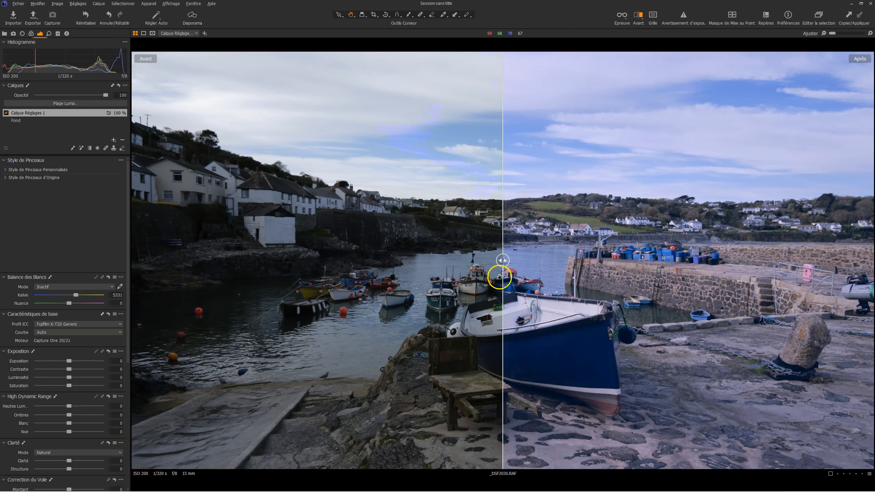
left_click_drag(499, 261, 90, 233)
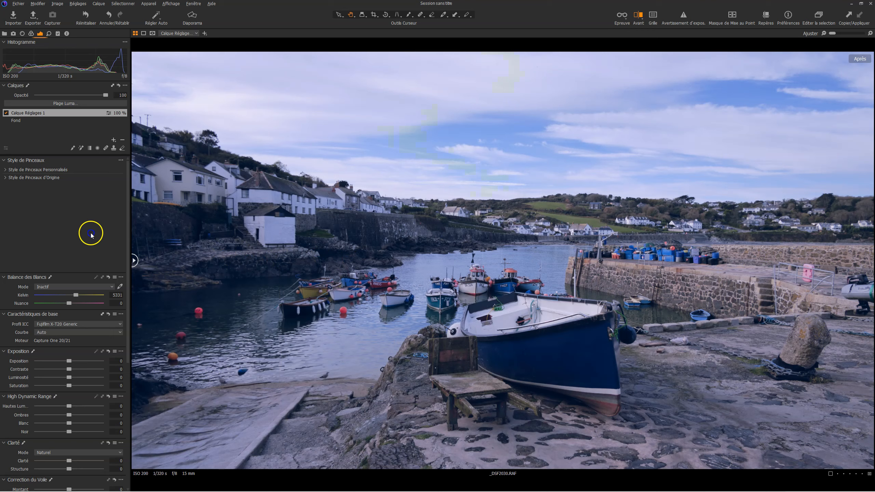
left_click_drag(134, 261, 235, 238)
left_click_drag(563, 225, 194, 225)
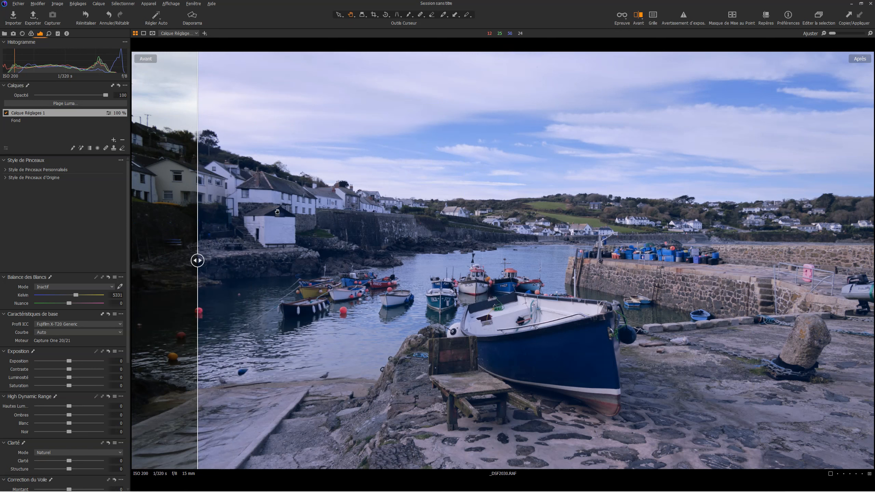
key("y")
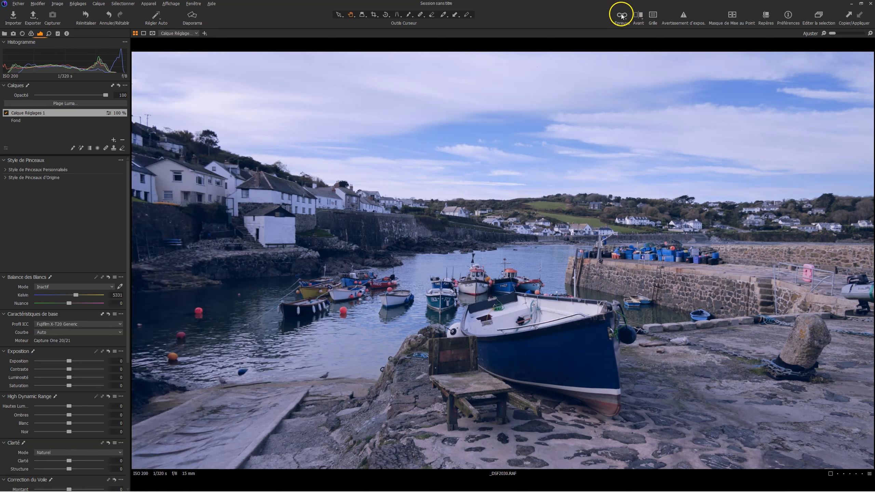
- Preview the photo in proof mode with the "JPEG - 2048px for web use" recipe
left_click(622, 16)
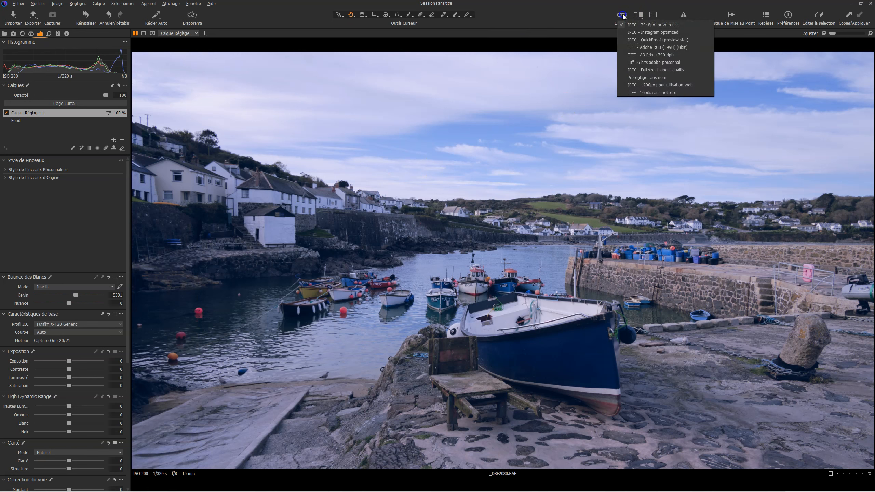
left_click(593, 13)
left_click(623, 15)
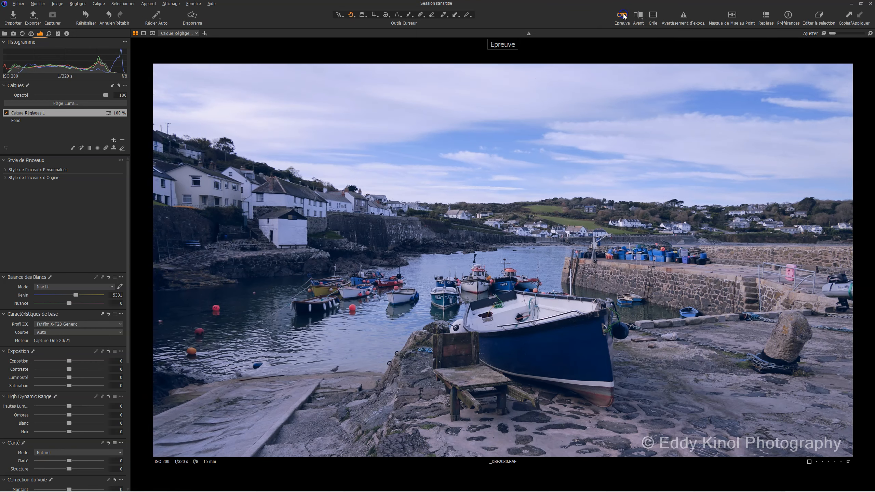
left_click(417, 335)
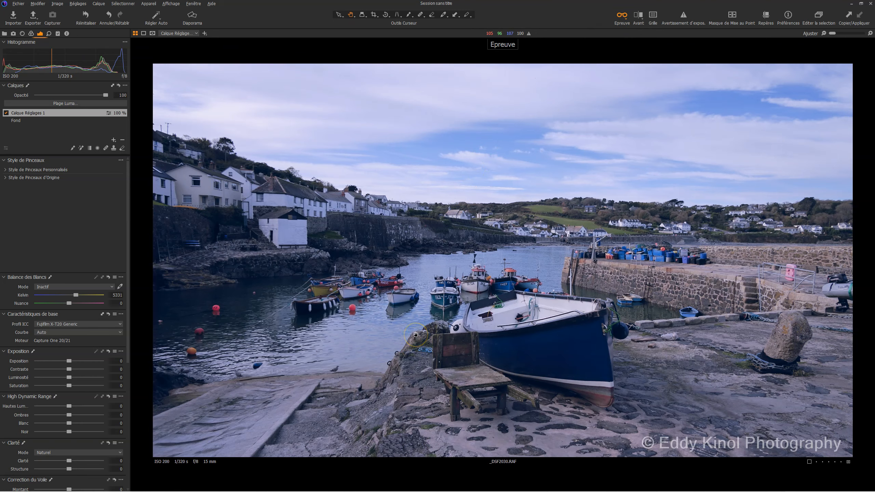